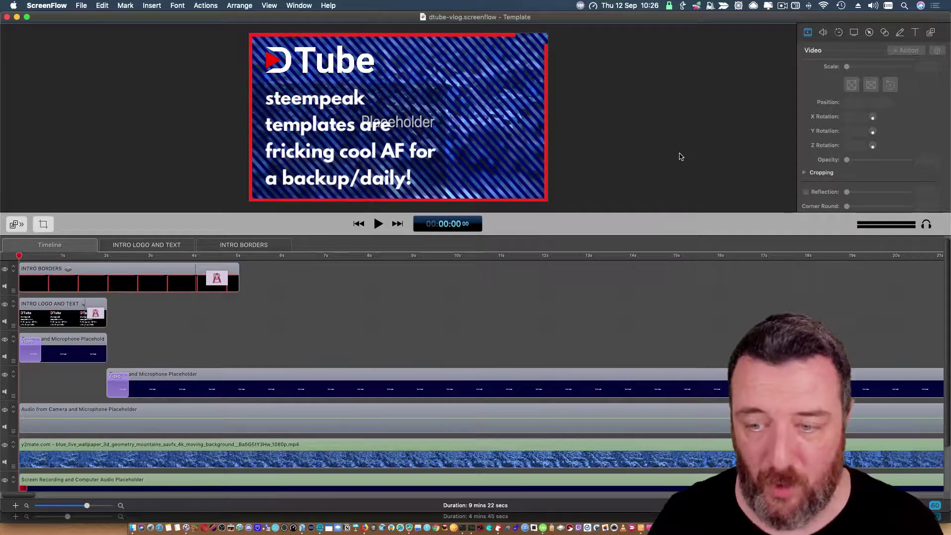
# Bring the beer-good-intentions project forward, then switch back to the dtube-vlog template.
pyautogui.click(298, 5)
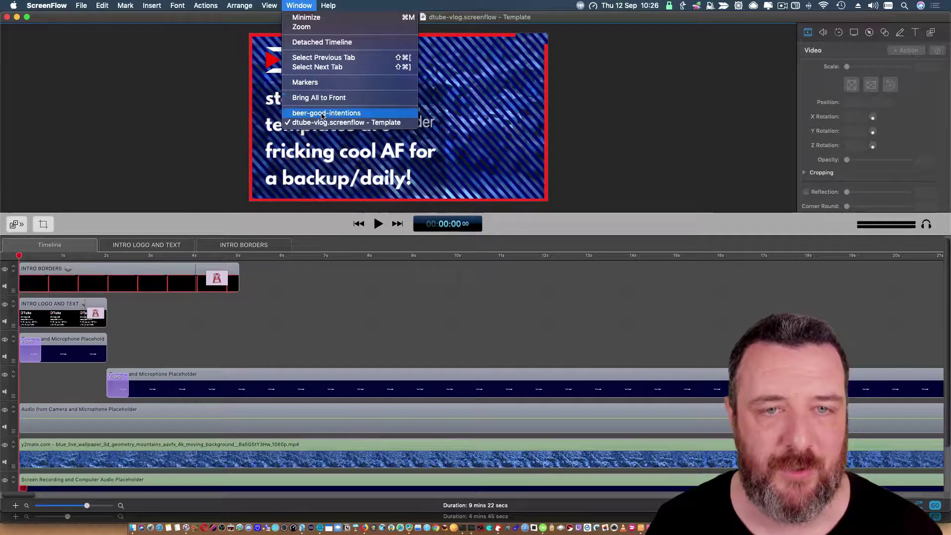
pyautogui.click(323, 114)
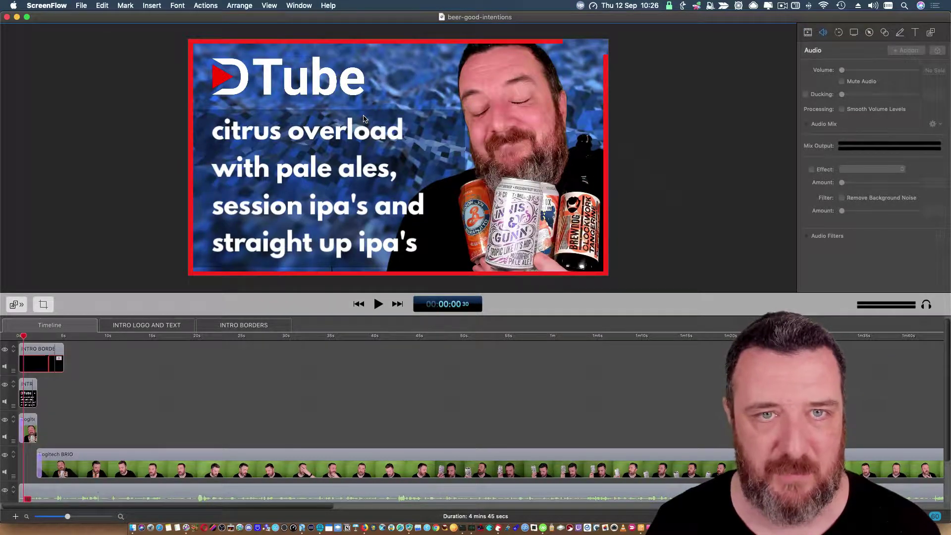
pyautogui.click(299, 6)
pyautogui.click(329, 126)
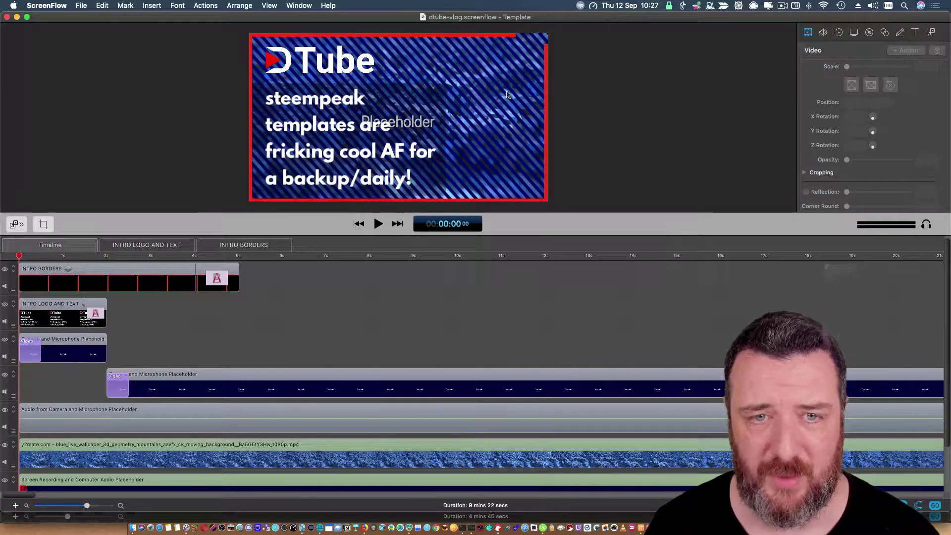
# Inside the INTRO BORDERS nested clip, hide and then reshow the LEFT border track.
pyautogui.click(128, 273)
pyautogui.doubleClick(128, 272)
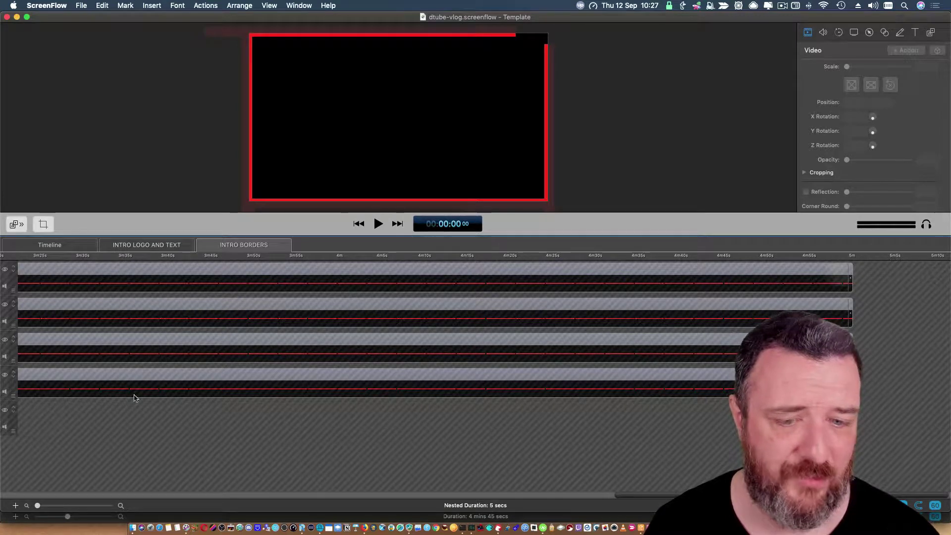
pyautogui.hscroll(-20, 215, 398)
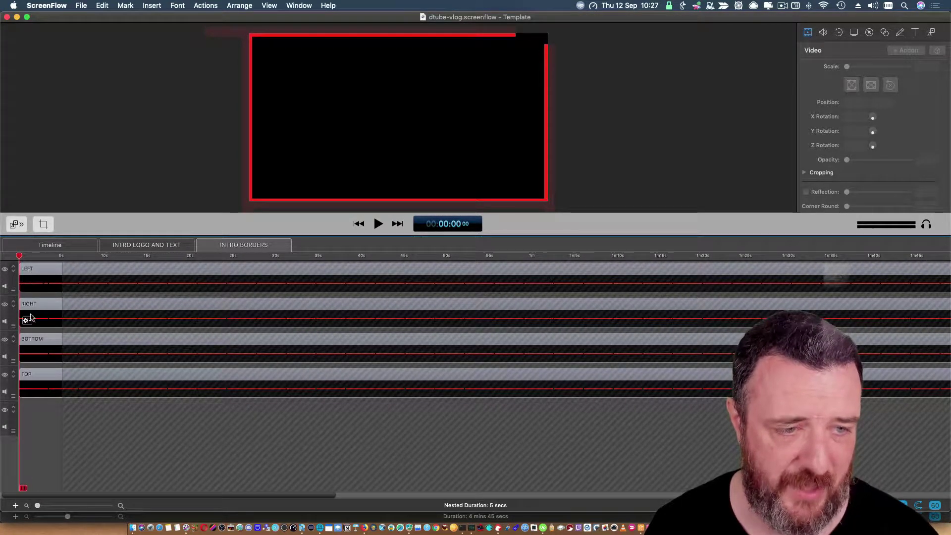
pyautogui.click(5, 269)
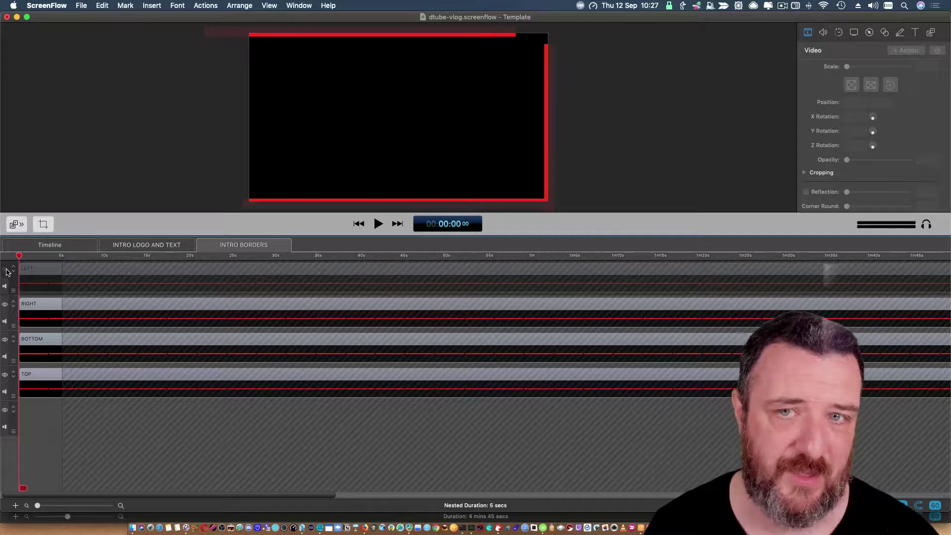
pyautogui.click(5, 269)
pyautogui.click(55, 245)
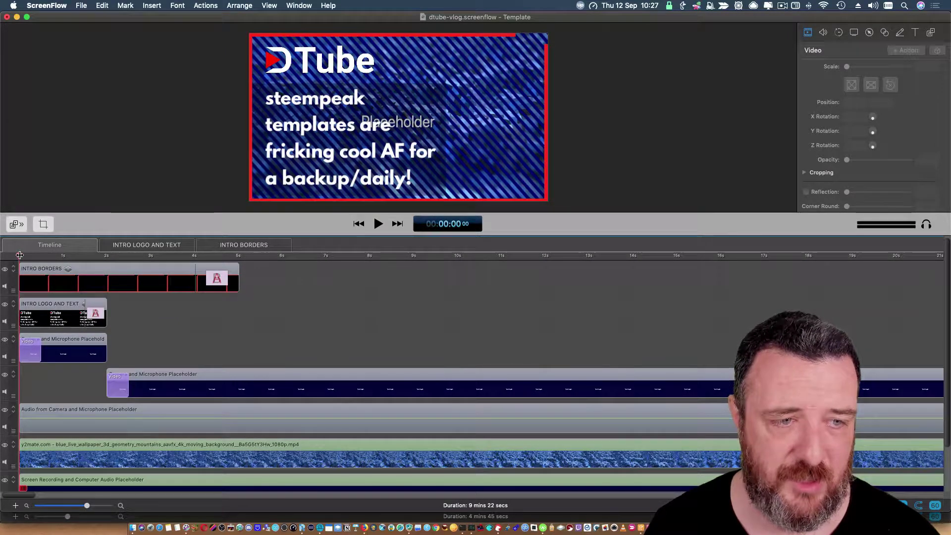
# Scrub through the intro on the main timeline and select the INTRO BORDERS clip.
pyautogui.moveTo(20, 255)
pyautogui.mouseDown()
pyautogui.moveTo(238, 272)
pyautogui.moveTo(20, 269)
pyautogui.mouseUp()
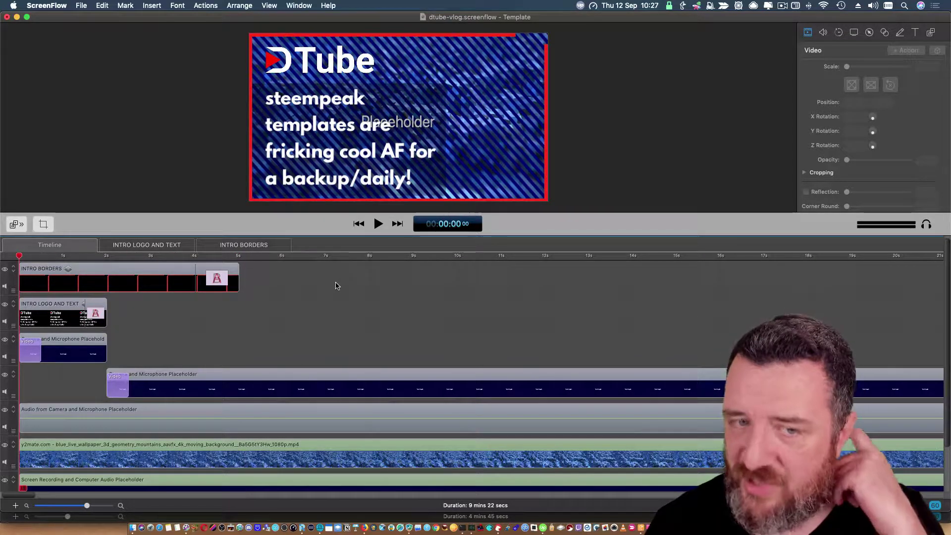
pyautogui.moveTo(88, 264)
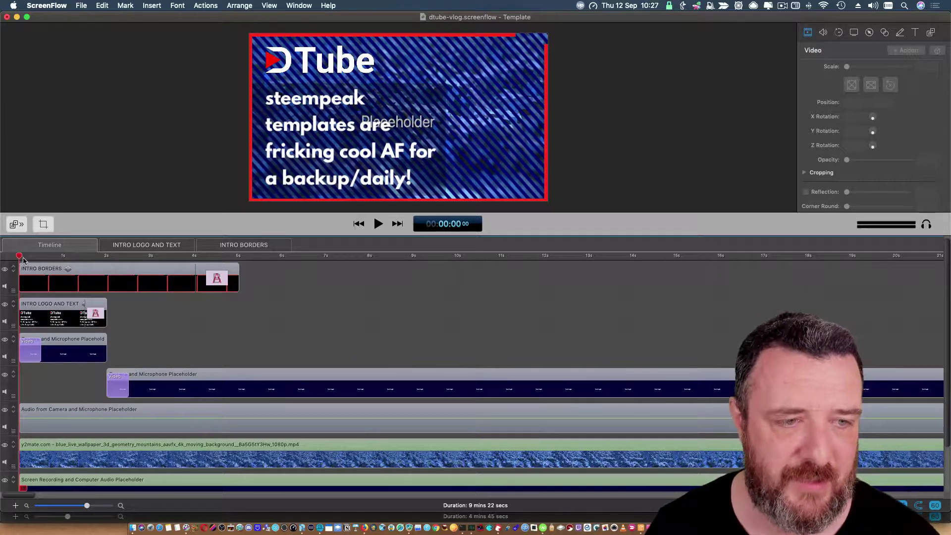
pyautogui.moveTo(19, 257)
pyautogui.mouseDown()
pyautogui.moveTo(149, 256)
pyautogui.moveTo(15, 257)
pyautogui.mouseUp()
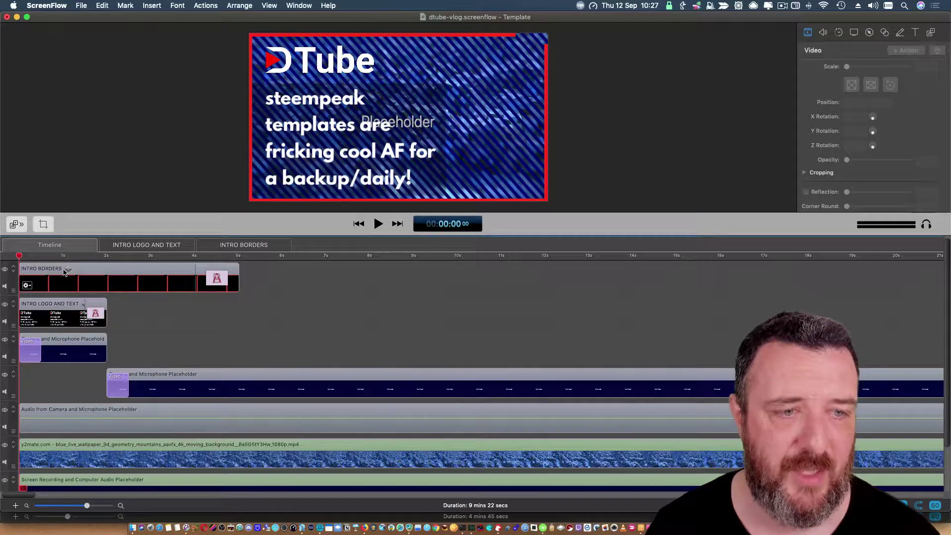
pyautogui.click(494, 121)
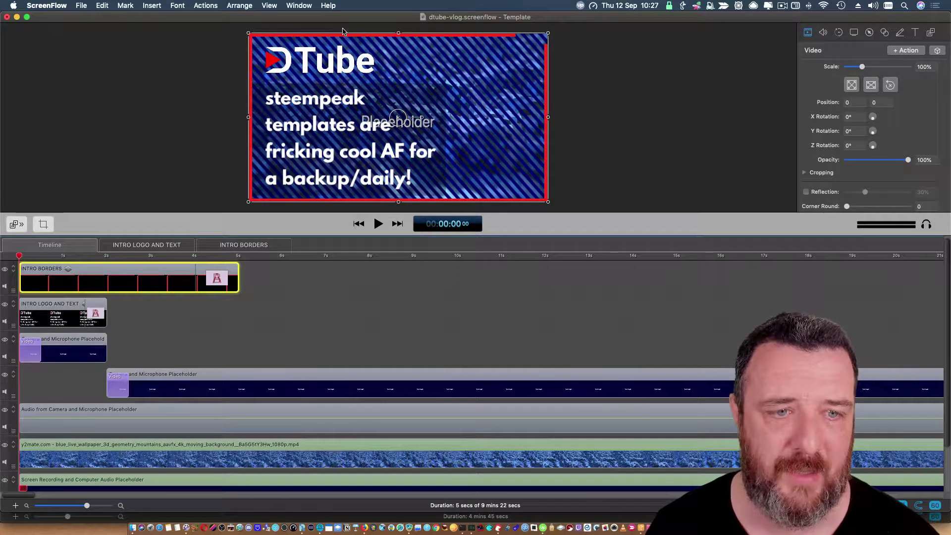
# Hide the Annotations track inside INTRO LOGO AND TEXT, checking the result on the main timeline.
pyautogui.click(75, 305)
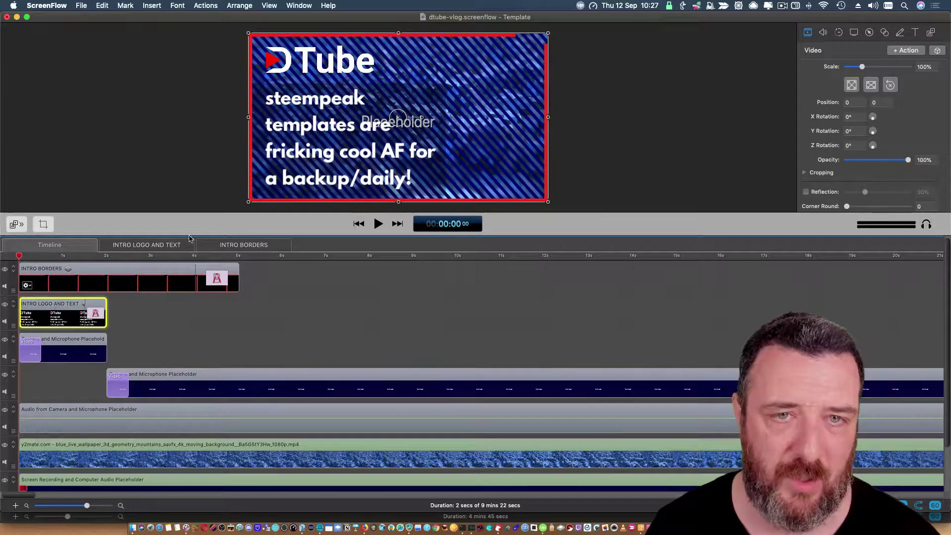
pyautogui.doubleClick(50, 313)
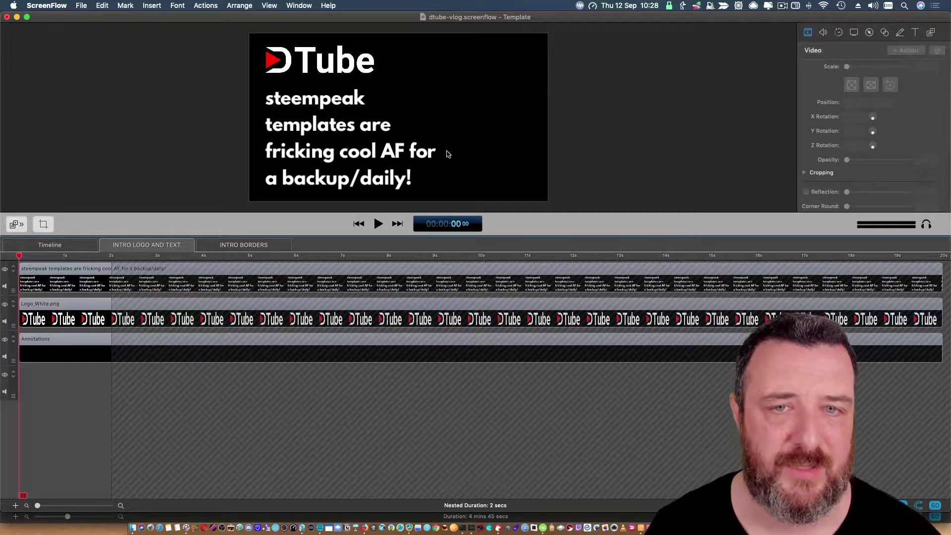
pyautogui.click(51, 245)
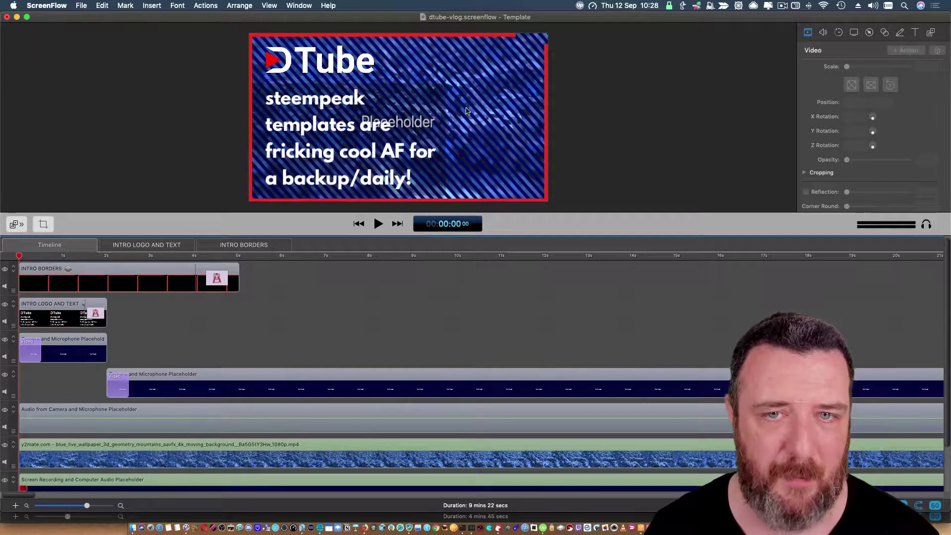
pyautogui.doubleClick(44, 321)
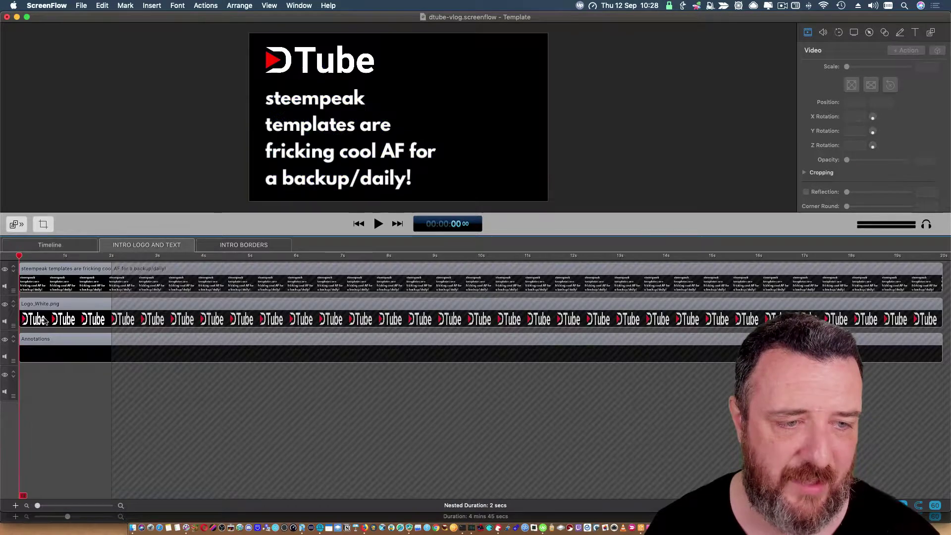
pyautogui.click(5, 341)
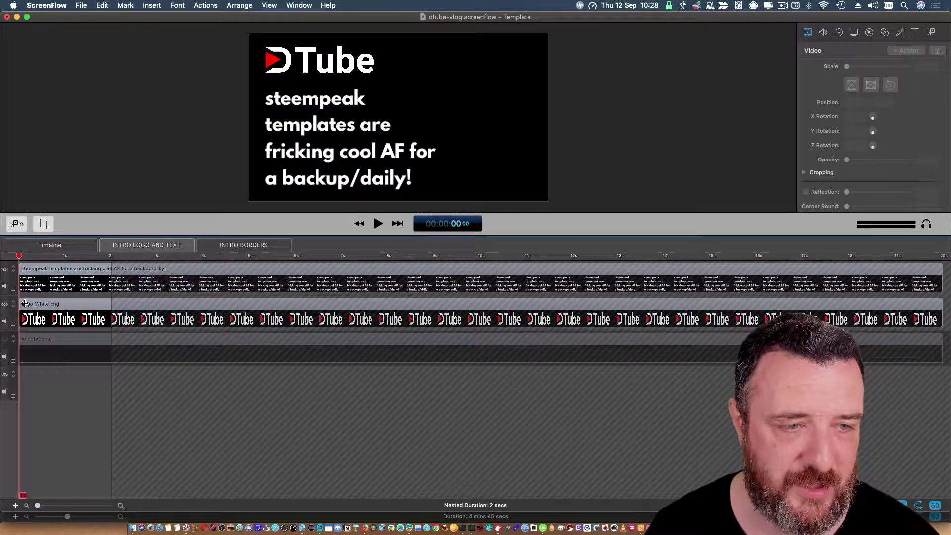
pyautogui.click(50, 244)
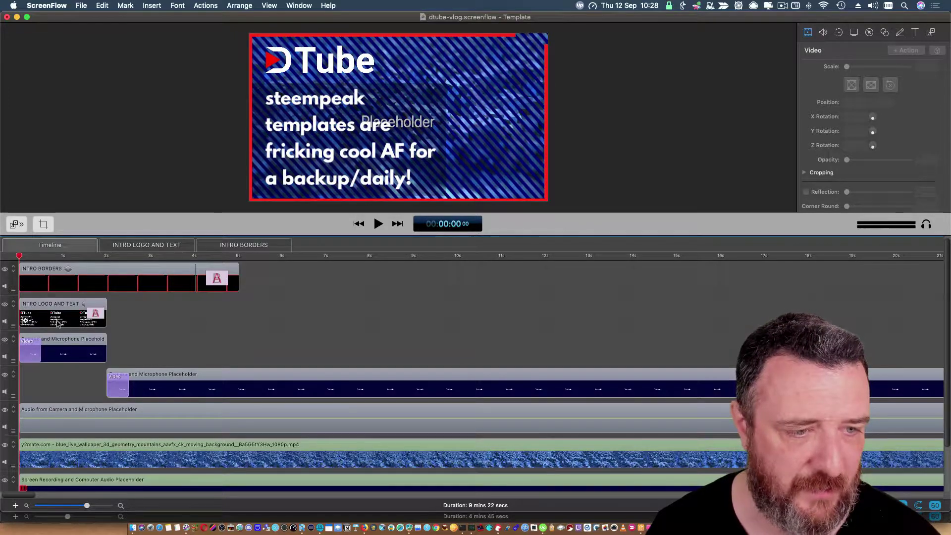
pyautogui.doubleClick(57, 299)
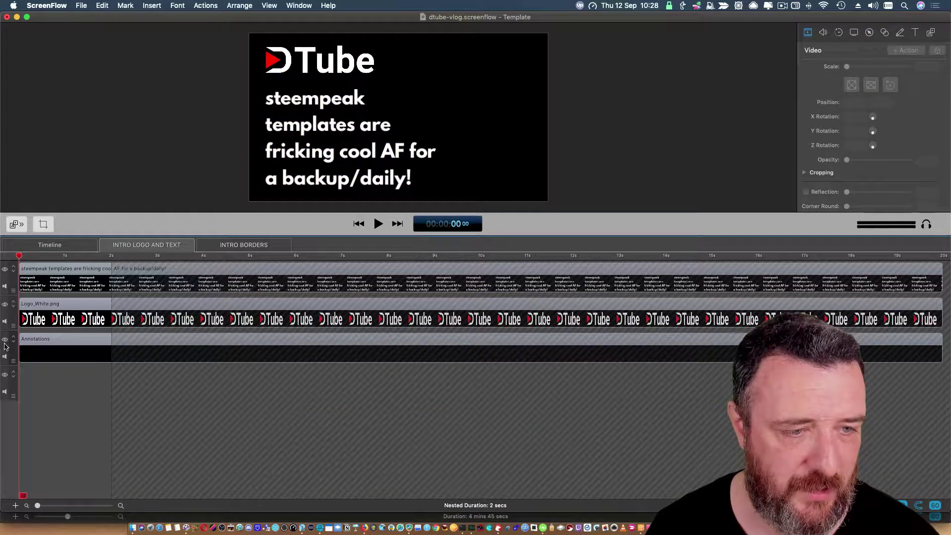
pyautogui.click(4, 339)
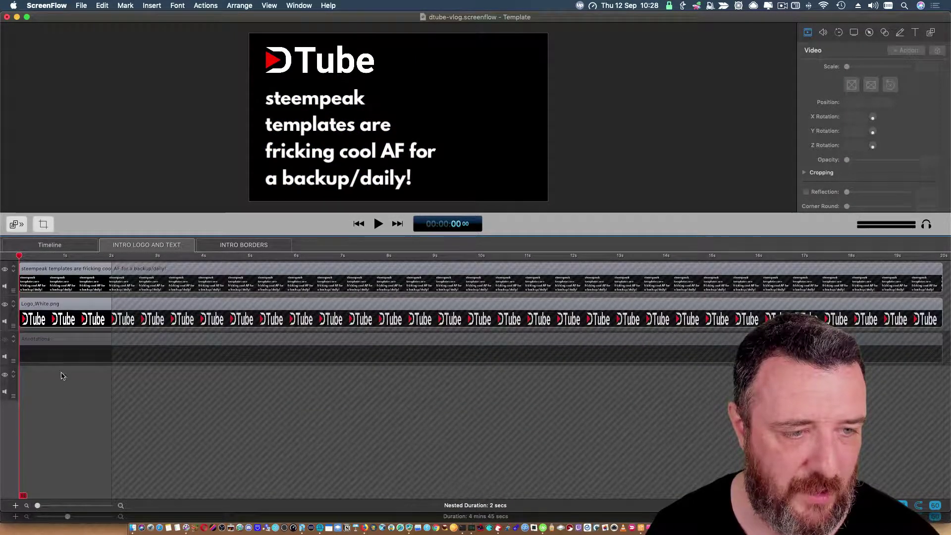
pyautogui.click(49, 245)
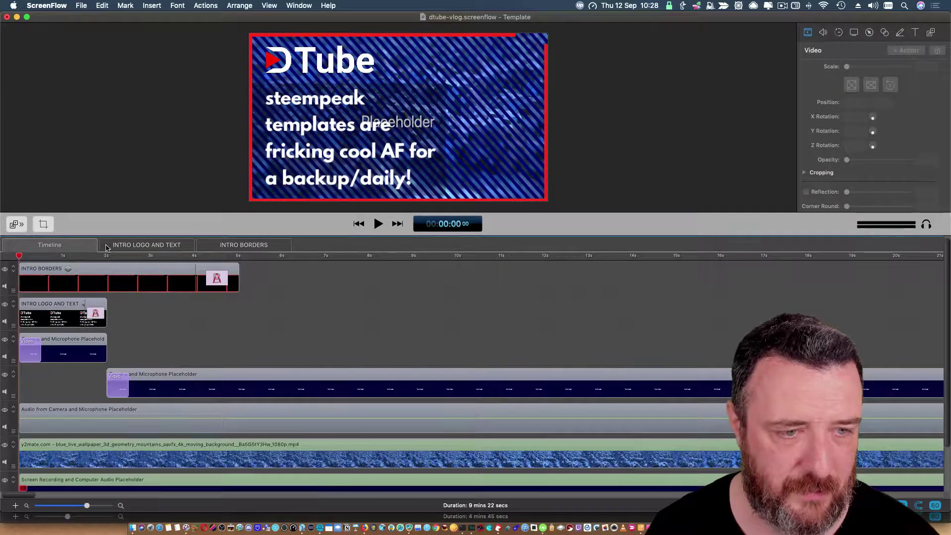
# Delete the Annotations clip from INTRO LOGO AND TEXT and confirm only logo and text remain.
pyautogui.click(136, 246)
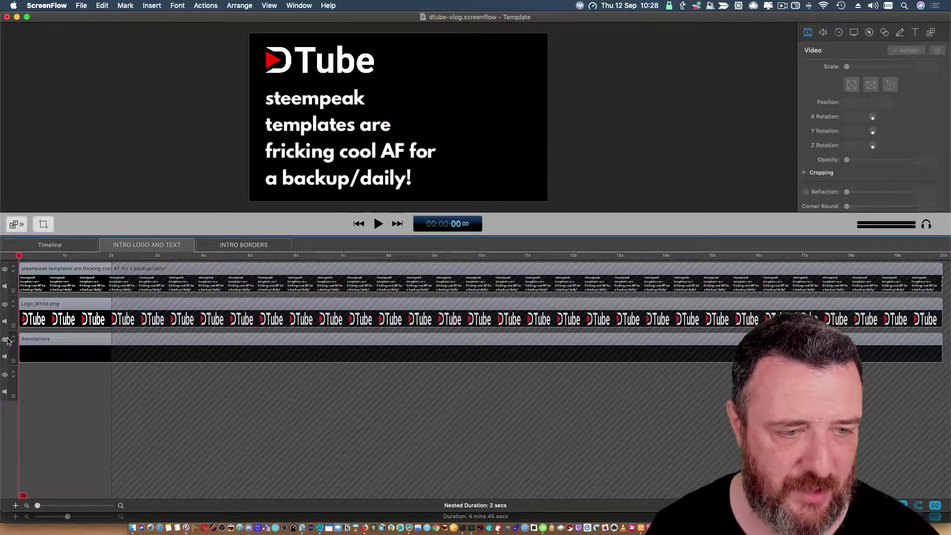
pyautogui.click(64, 341)
pyautogui.press('Delete')
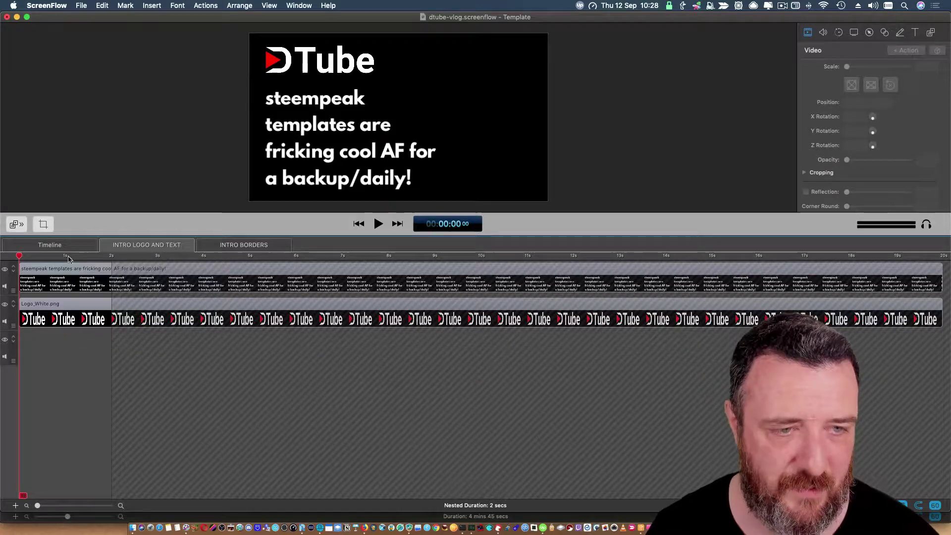
pyautogui.click(54, 245)
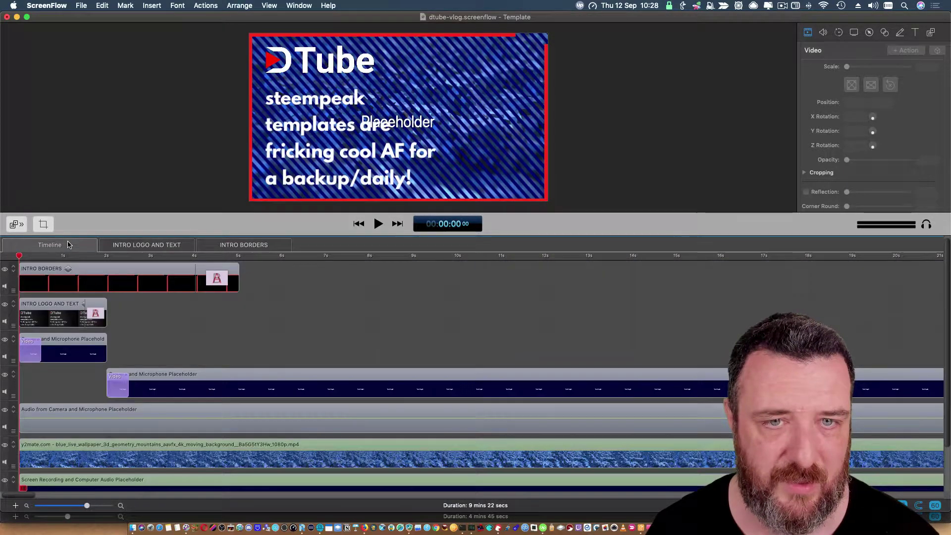
pyautogui.doubleClick(76, 312)
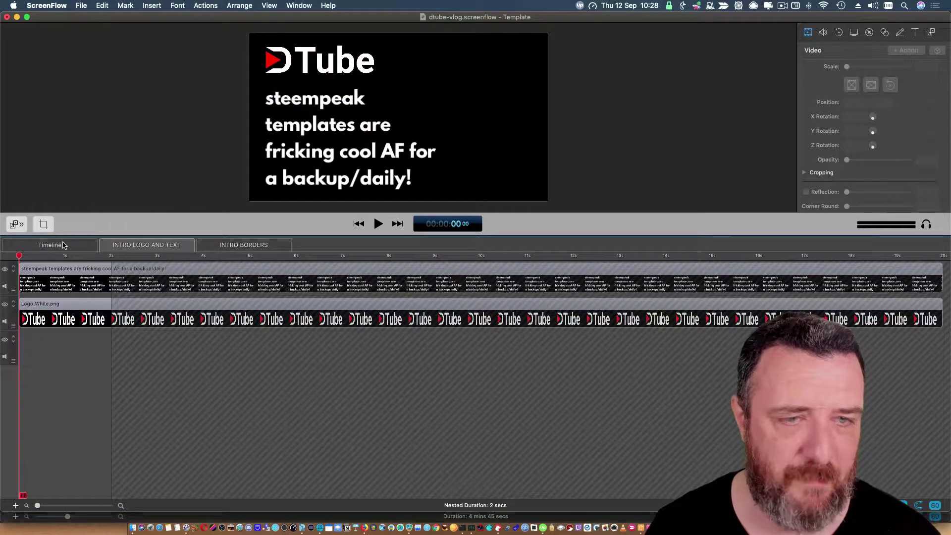
pyautogui.click(64, 245)
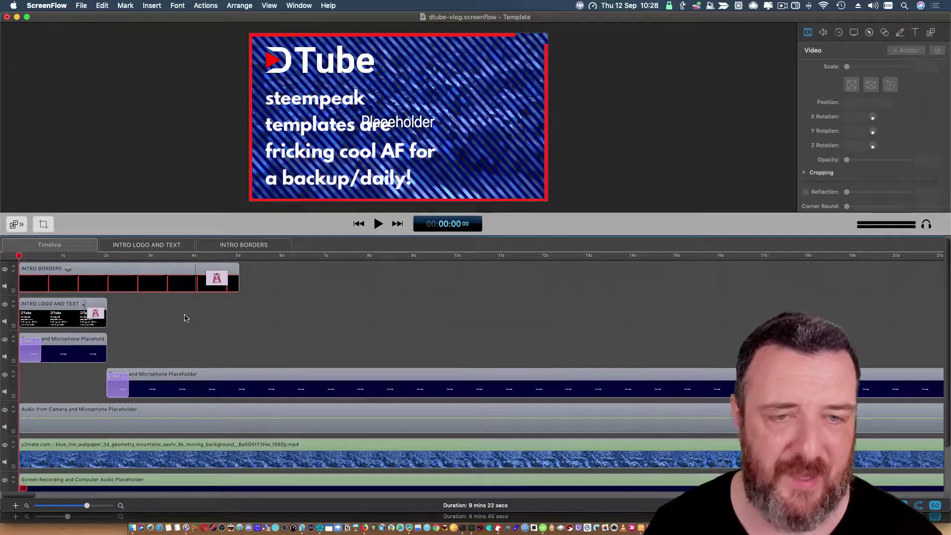
pyautogui.press('Right')
pyautogui.press('Right')
pyautogui.press('Right')
pyautogui.press('Right')
pyautogui.press('Right')
pyautogui.press('Right')
pyautogui.press('Right')
pyautogui.press('Right')
pyautogui.press('Right')
pyautogui.press('Right')
pyautogui.press('Right')
pyautogui.press('Right')
pyautogui.click(22, 260)
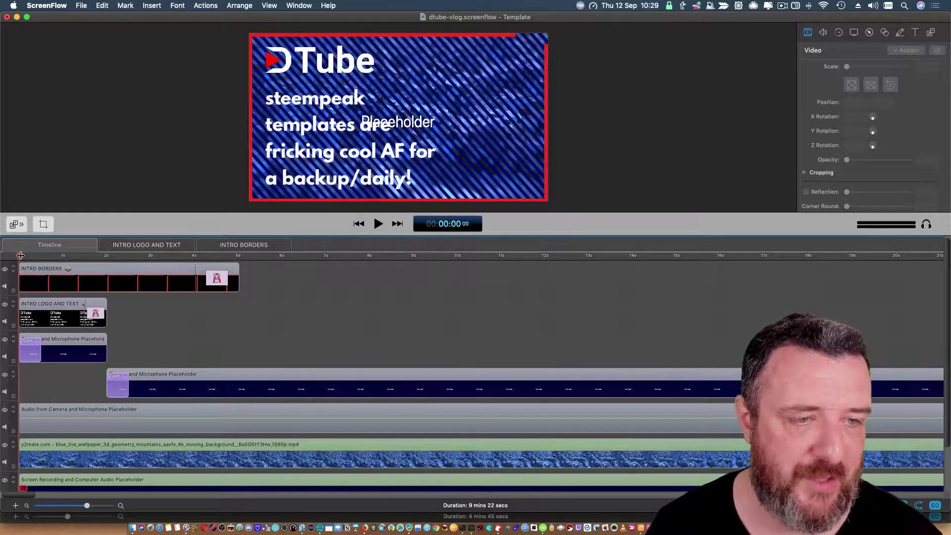
pyautogui.moveTo(19, 255); pyautogui.dragTo(40, 256)
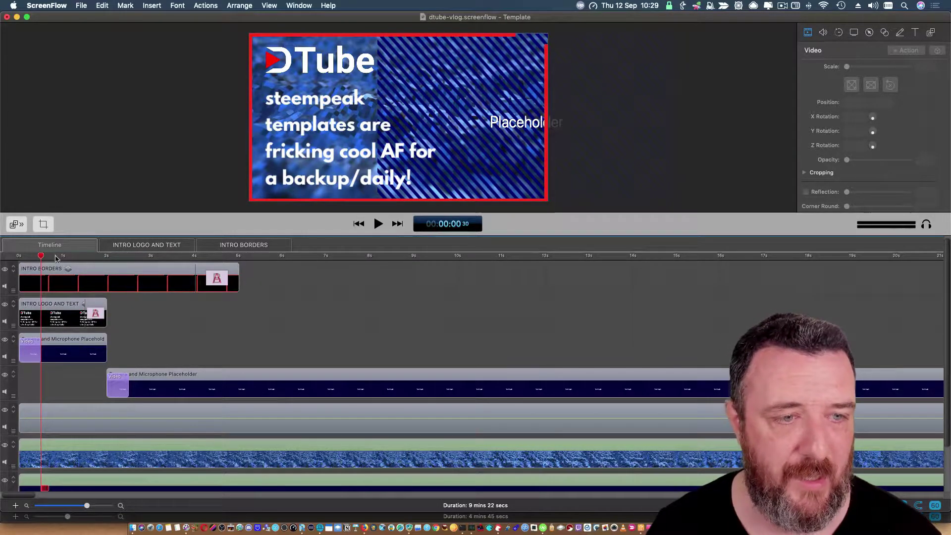
pyautogui.moveTo(39, 257); pyautogui.dragTo(19, 258)
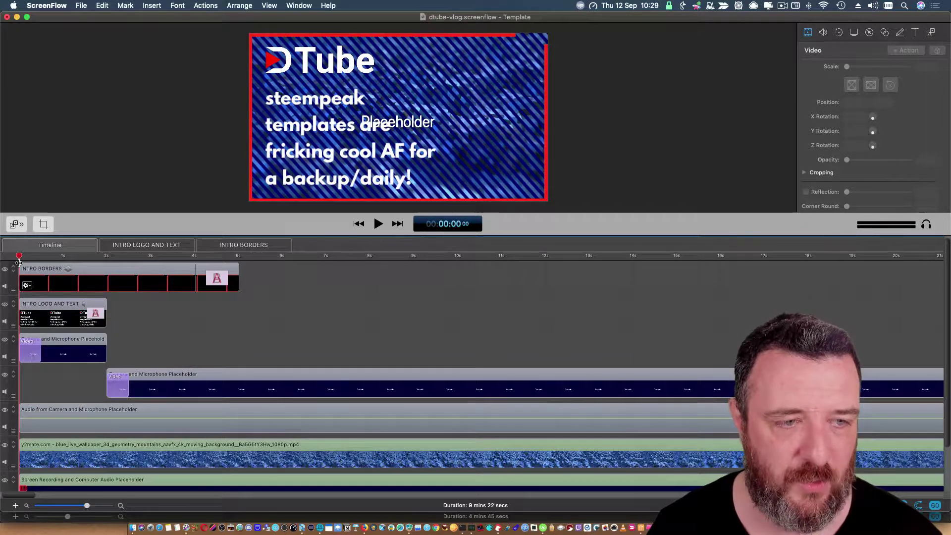
pyautogui.moveTo(19, 255); pyautogui.dragTo(29, 273)
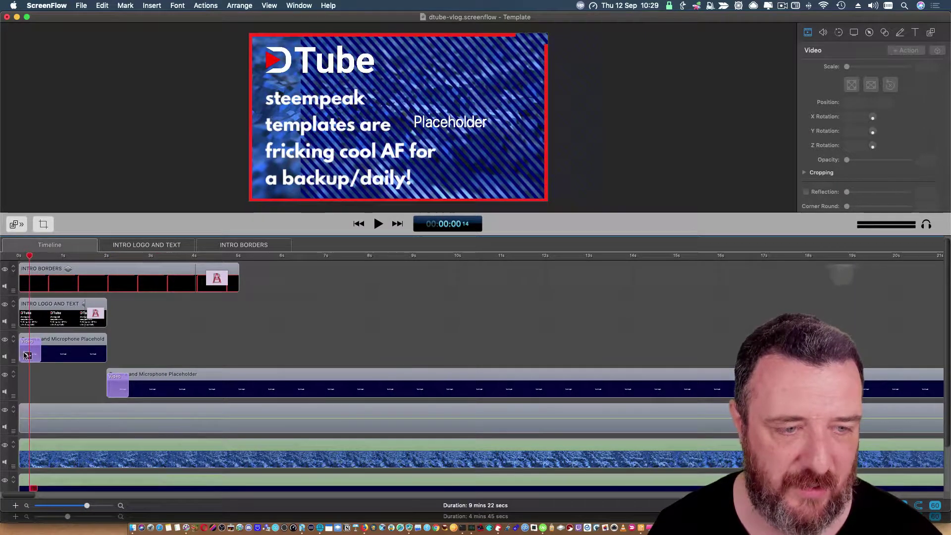
pyautogui.moveTo(29, 257)
pyautogui.mouseDown()
pyautogui.moveTo(20, 261)
pyautogui.moveTo(36, 258)
pyautogui.mouseUp()
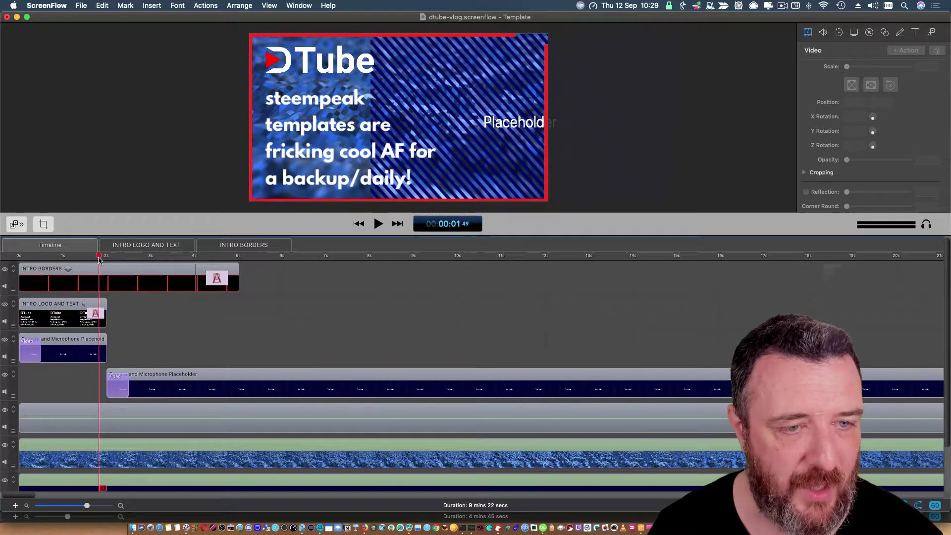
pyautogui.click(67, 256)
pyautogui.moveTo(67, 257); pyautogui.dragTo(61, 257)
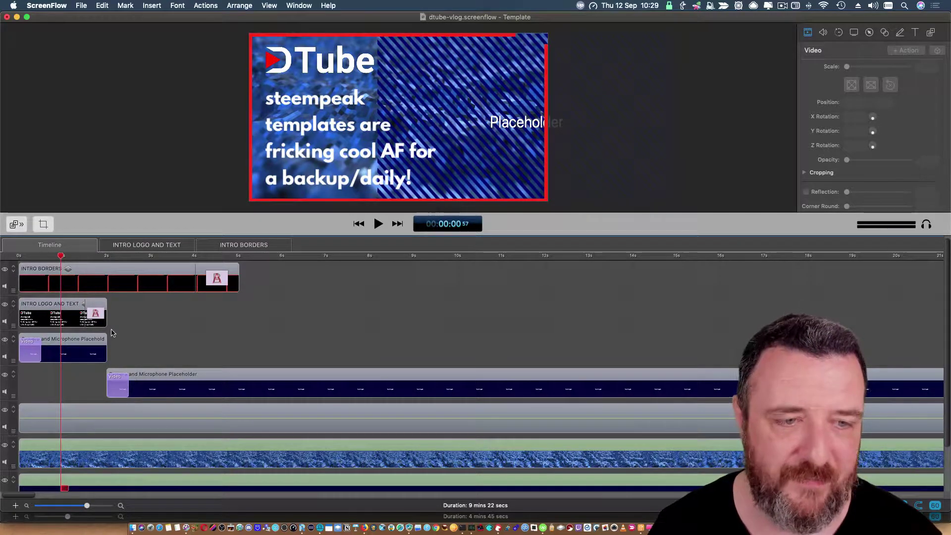
pyautogui.press('Down')
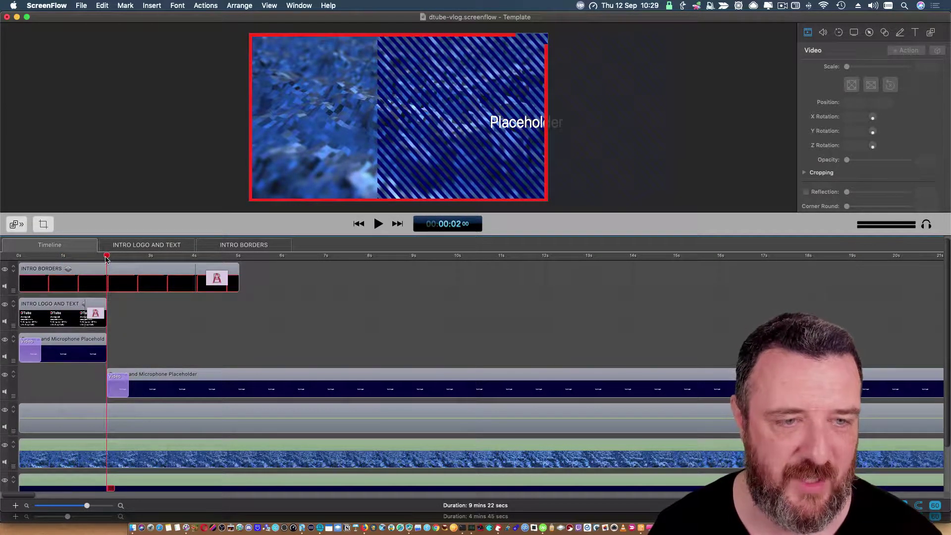
pyautogui.moveTo(106, 257); pyautogui.dragTo(106, 258)
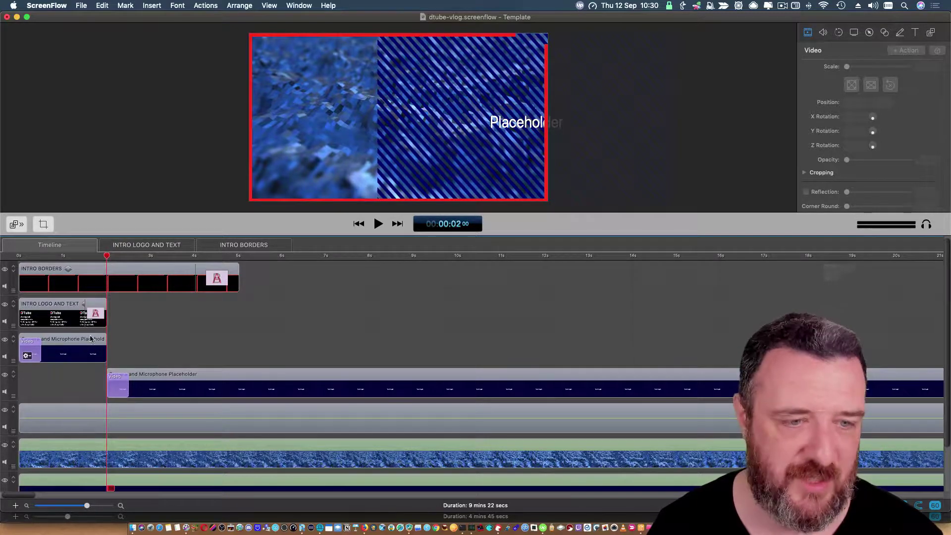
pyautogui.moveTo(104, 258); pyautogui.dragTo(160, 271)
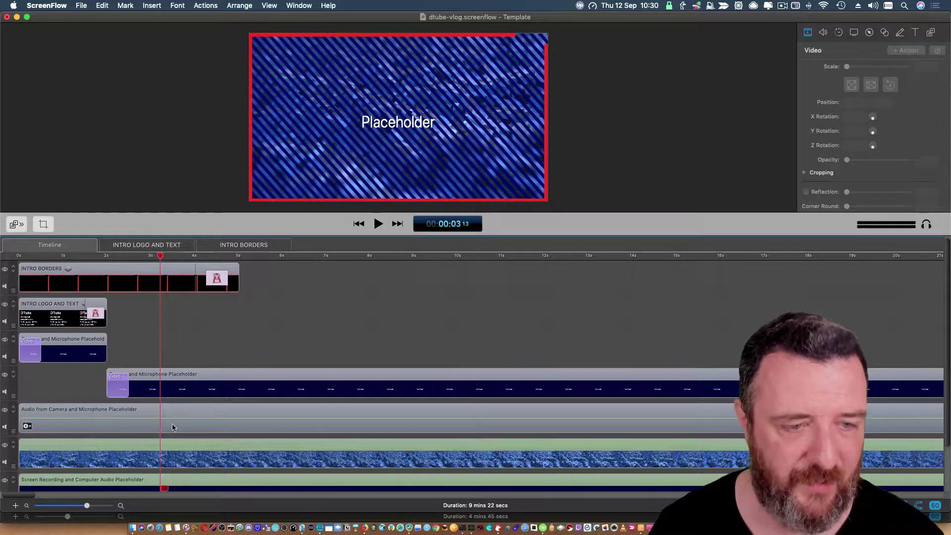
# Show the camera audio's noise-removal settings, then select and scrub the muted background video clip.
pyautogui.click(108, 414)
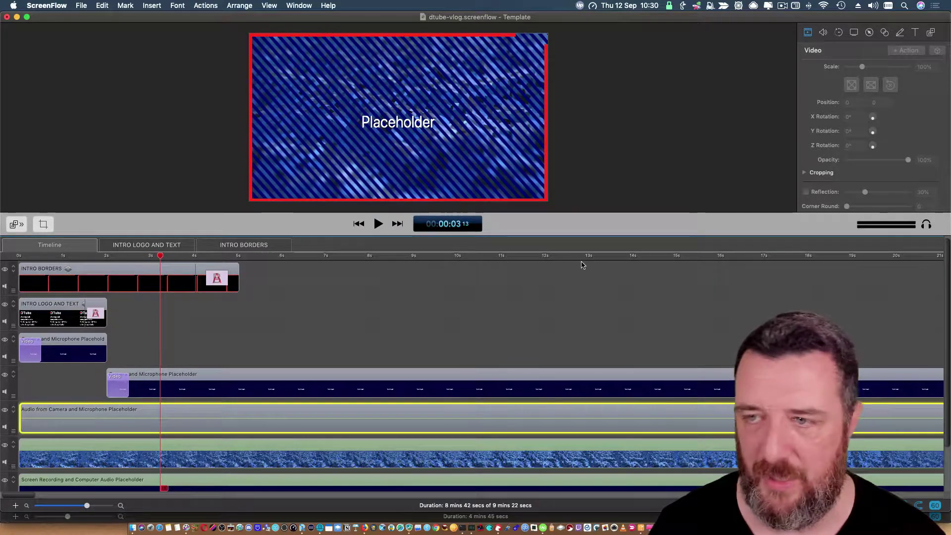
pyautogui.scroll(-3, 902, 141)
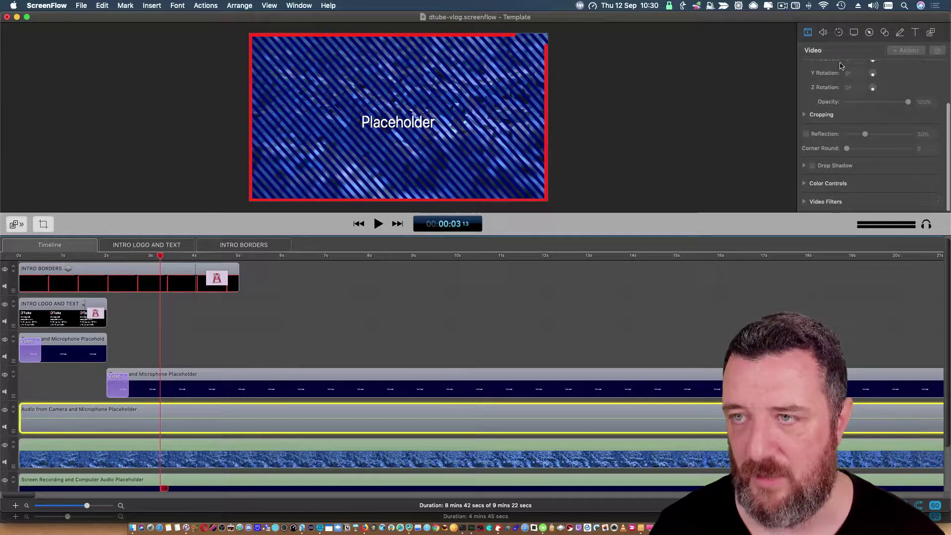
pyautogui.click(823, 32)
pyautogui.scroll(-3, 812, 178)
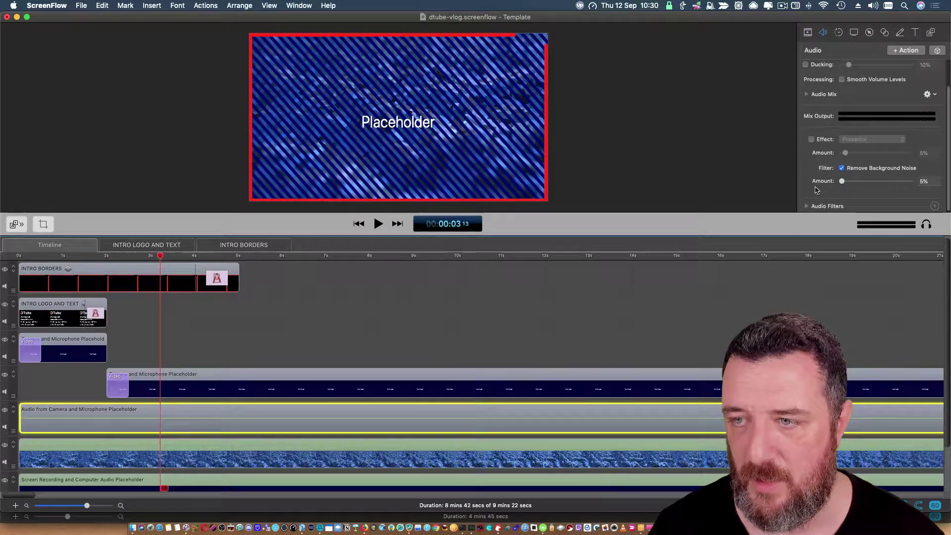
pyautogui.scroll(3, 832, 181)
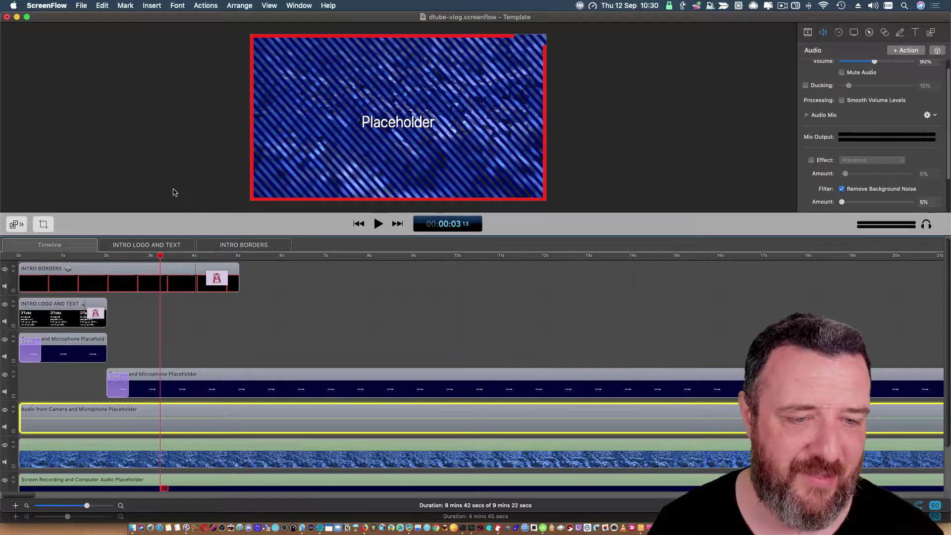
pyautogui.click(136, 459)
pyautogui.moveTo(168, 261); pyautogui.dragTo(417, 257)
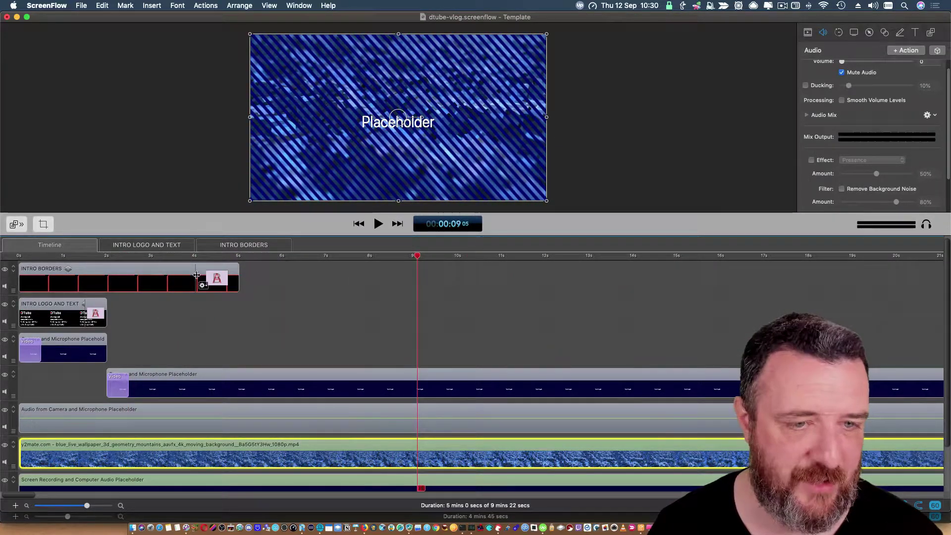
# Check the screen recording placeholder's duration and speed, then preview the intro from the start.
pyautogui.moveTo(197, 259); pyautogui.dragTo(137, 263)
pyautogui.scroll(-3, 144, 396)
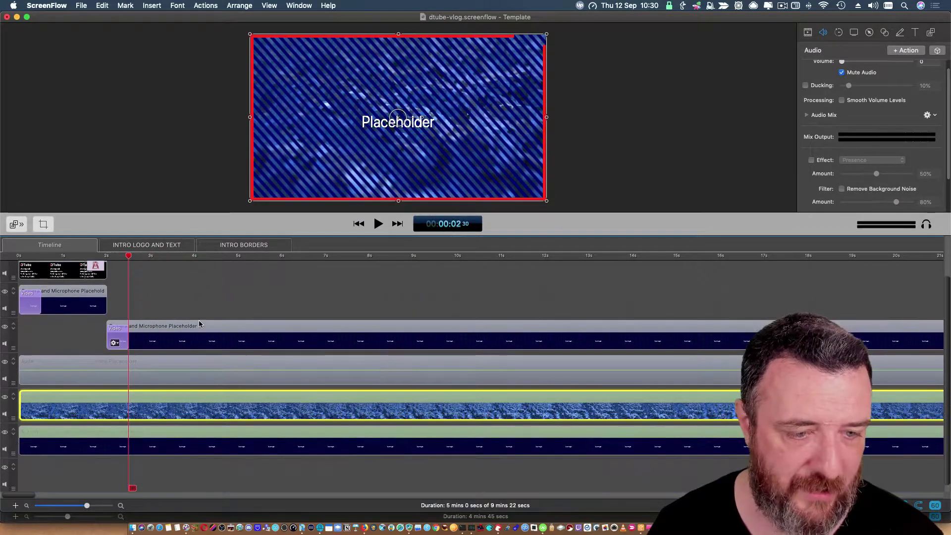
pyautogui.click(146, 431)
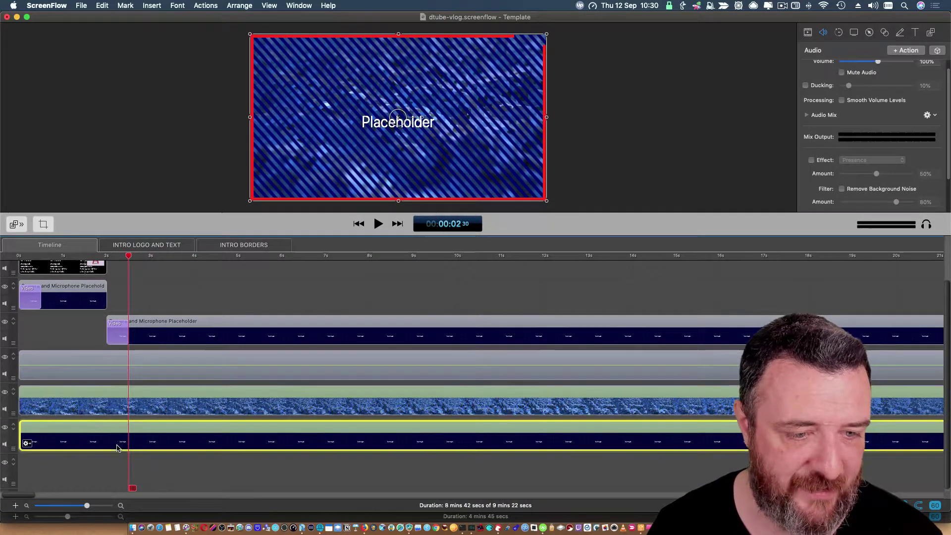
pyautogui.doubleClick(146, 432)
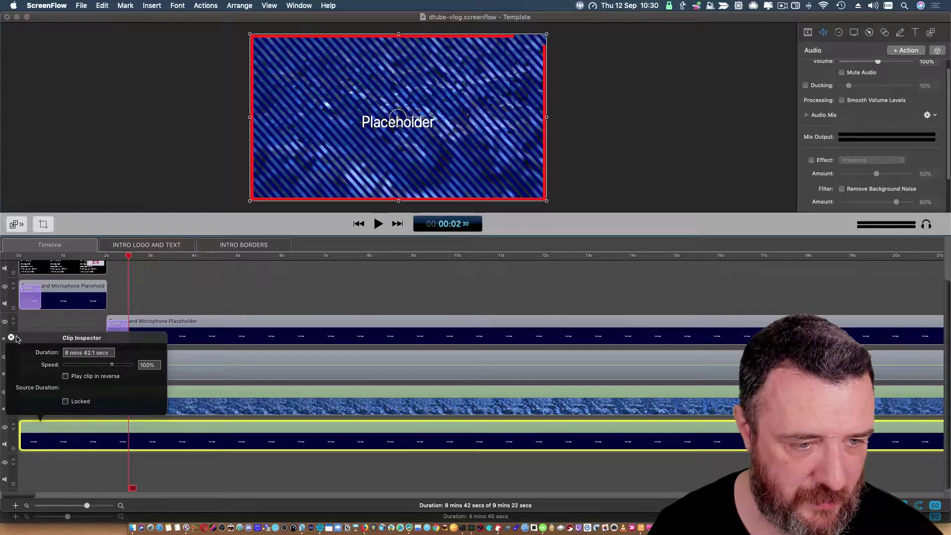
pyautogui.click(164, 470)
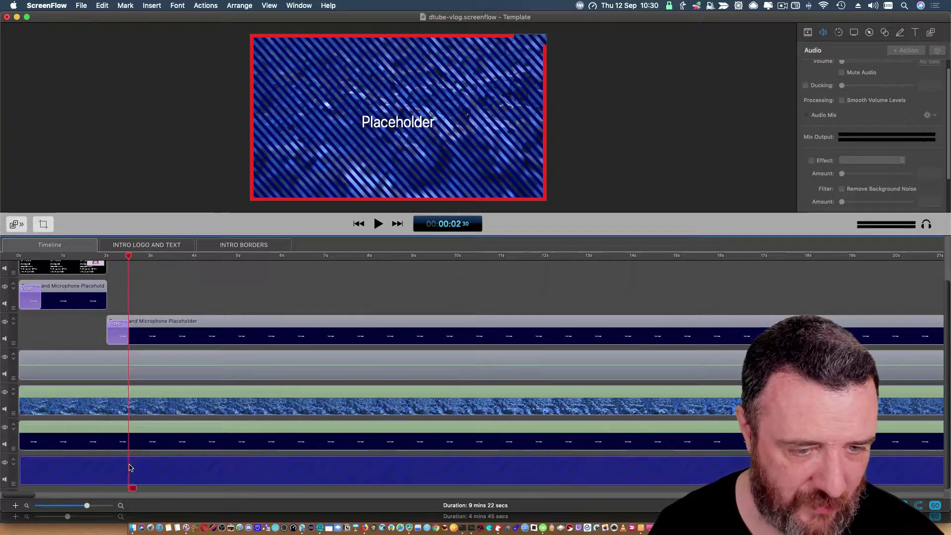
pyautogui.moveTo(57, 493); pyautogui.dragTo(57, 490)
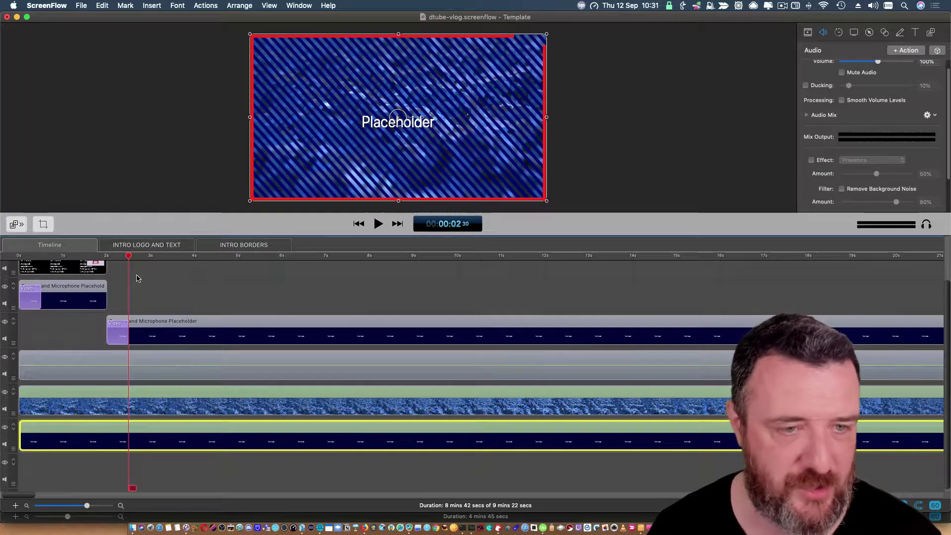
pyautogui.click(140, 256)
pyautogui.moveTo(155, 258); pyautogui.dragTo(107, 256)
pyautogui.scroll(3, 91, 304)
pyautogui.click(24, 255)
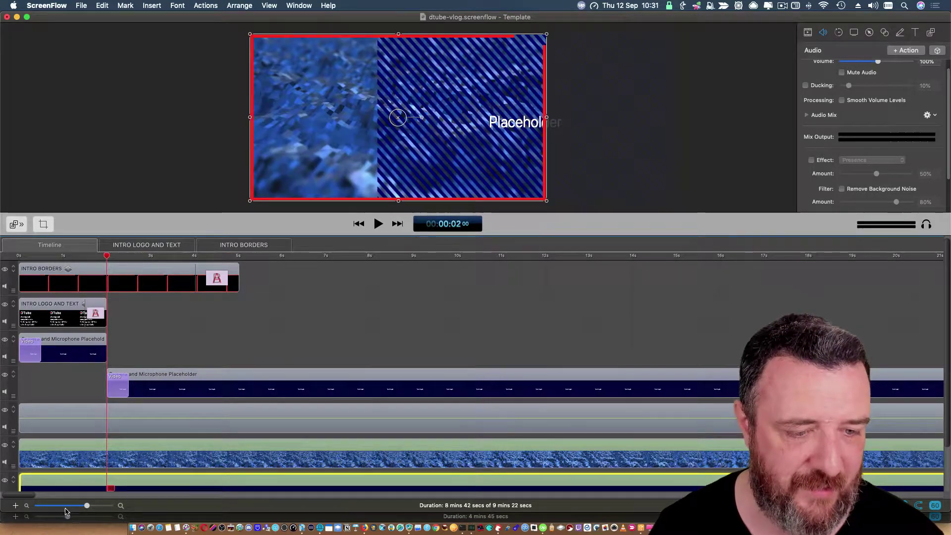
# Place the short landscape clip right after the camera placeholder, then switch to beer-good-intentions.
pyautogui.moveTo(87, 506); pyautogui.dragTo(47, 510)
pyautogui.scroll(-2, 349, 370)
pyautogui.moveTo(372, 478); pyautogui.dragTo(384, 383)
pyautogui.click(376, 256)
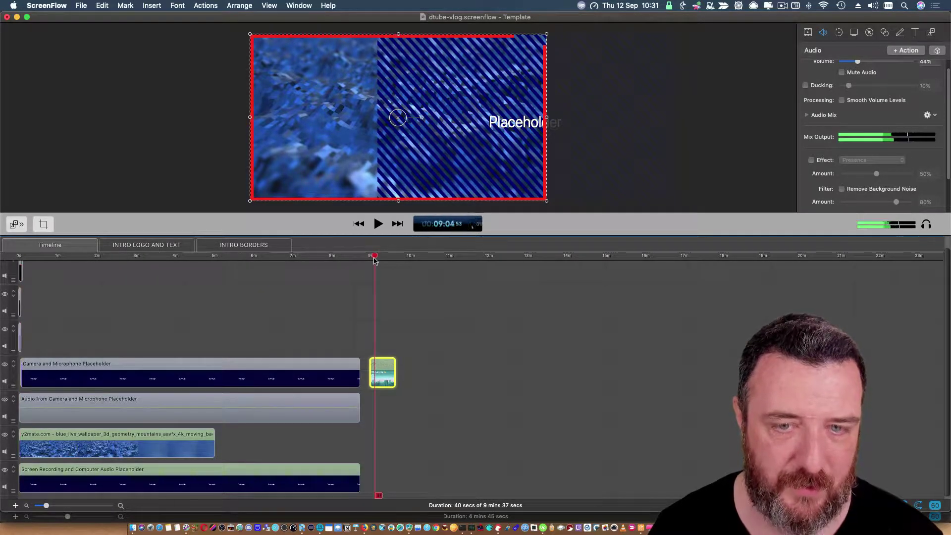
pyautogui.moveTo(377, 259); pyautogui.dragTo(387, 261)
pyautogui.click(271, 258)
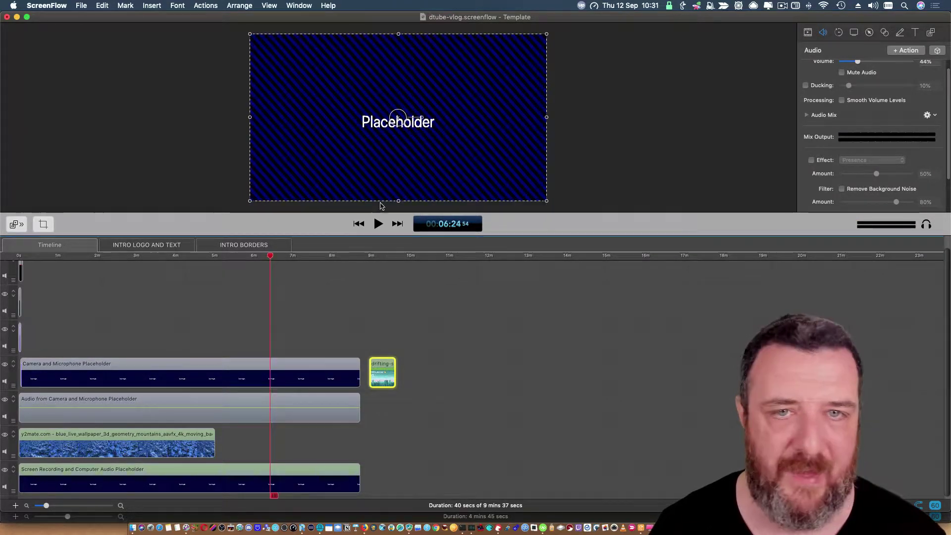
pyautogui.click(299, 6)
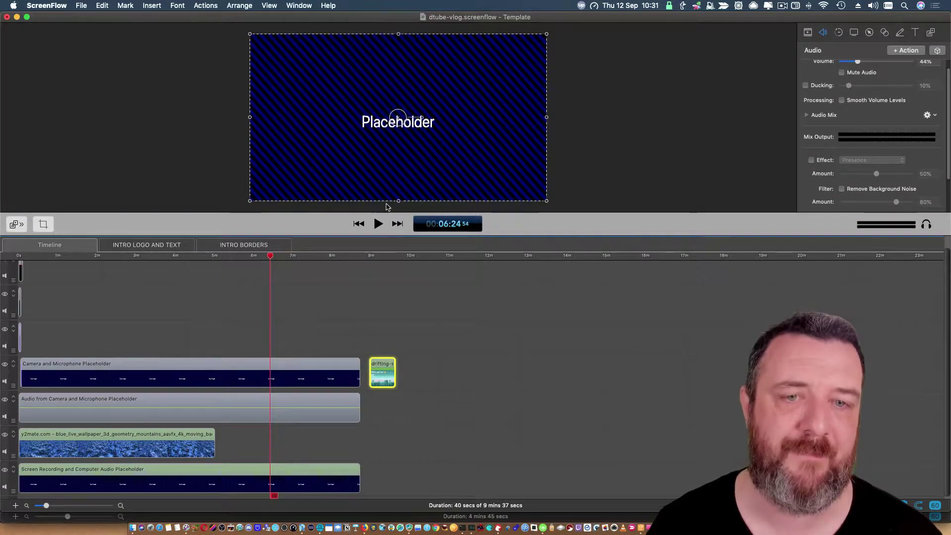
pyautogui.click(301, 113)
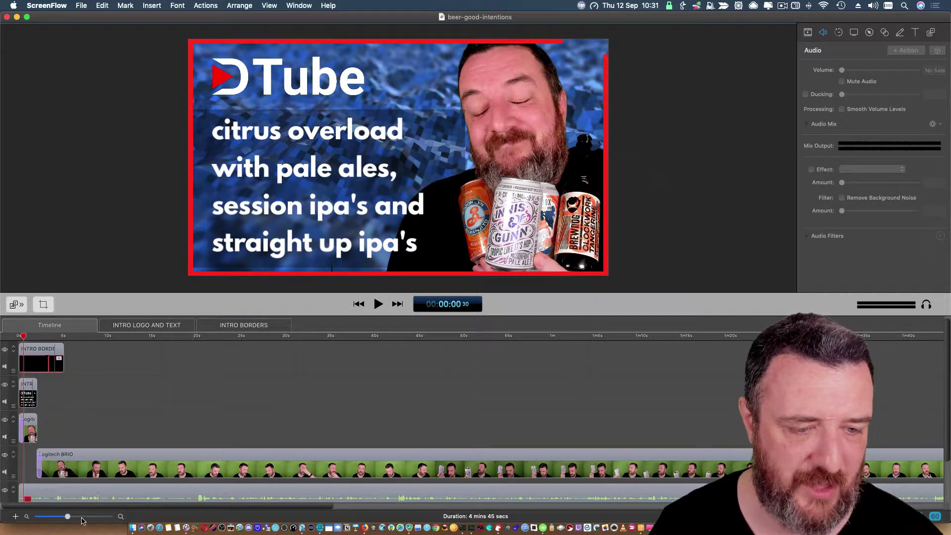
# Move the Logitech BRIO footage further left in the bordered intro frame and preview around 1.2 seconds.
pyautogui.moveTo(81, 520); pyautogui.dragTo(89, 520)
pyautogui.click(15, 336)
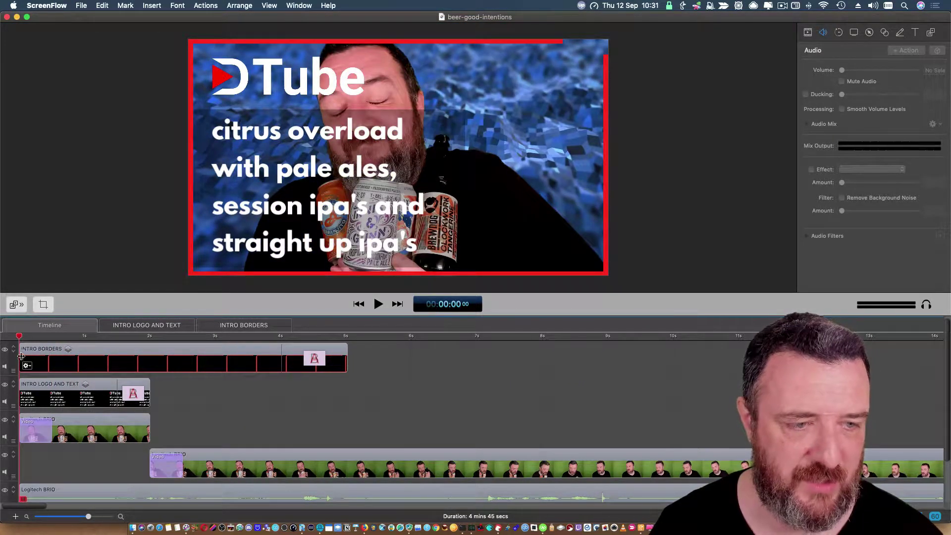
pyautogui.moveTo(19, 337); pyautogui.dragTo(97, 339)
pyautogui.click(61, 439)
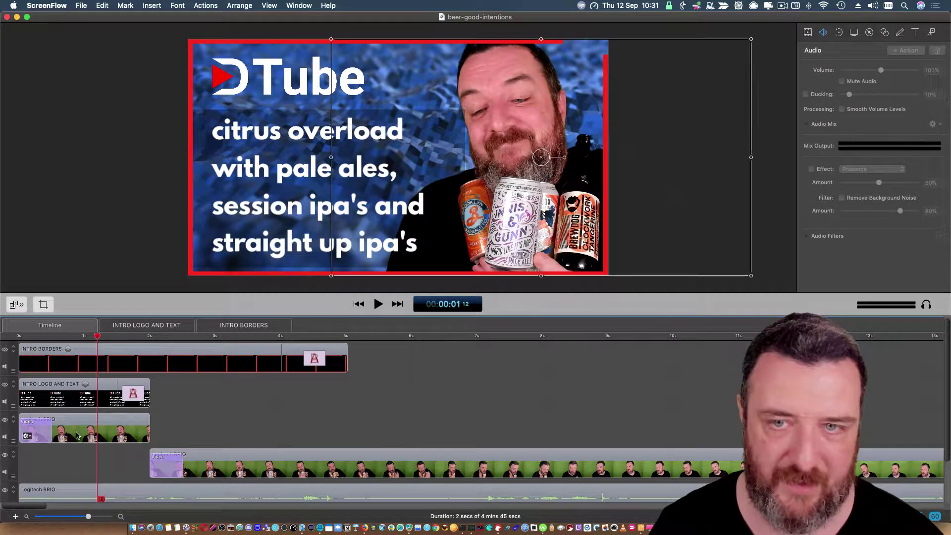
pyautogui.moveTo(558, 207); pyautogui.dragTo(503, 208)
pyautogui.click(153, 207)
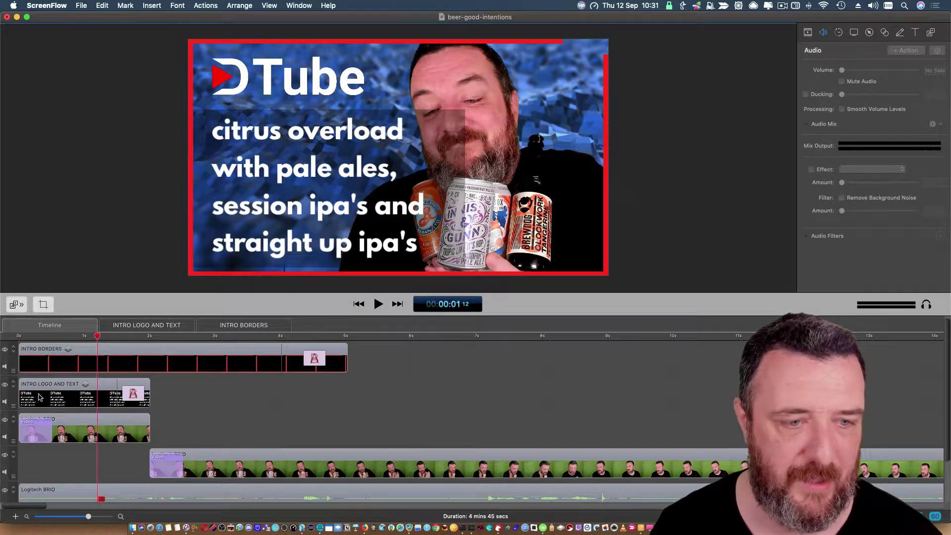
pyautogui.moveTo(85, 339)
pyautogui.mouseDown()
pyautogui.moveTo(131, 340)
pyautogui.moveTo(96, 341)
pyautogui.mouseUp()
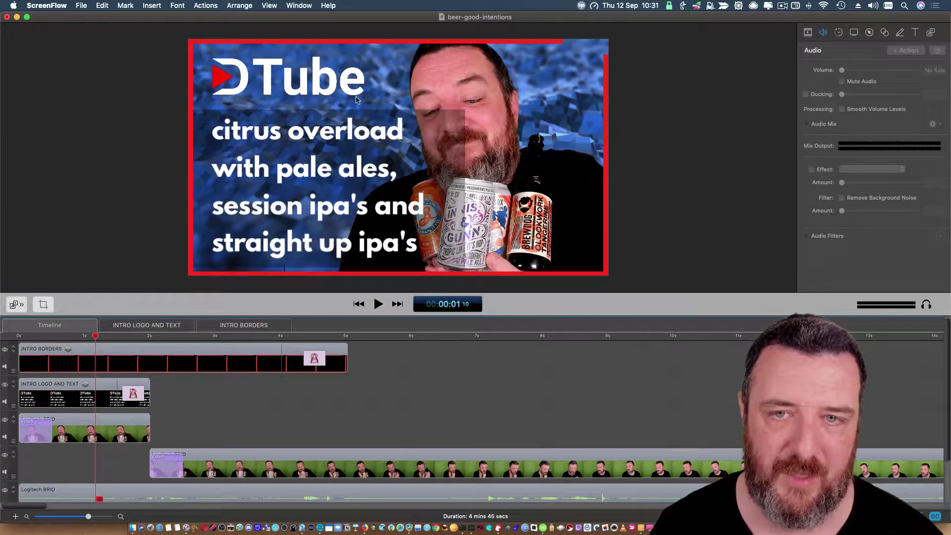
# Capture a CloudApp region screenshot of the whole intro preview frame.
pyautogui.click(753, 9)
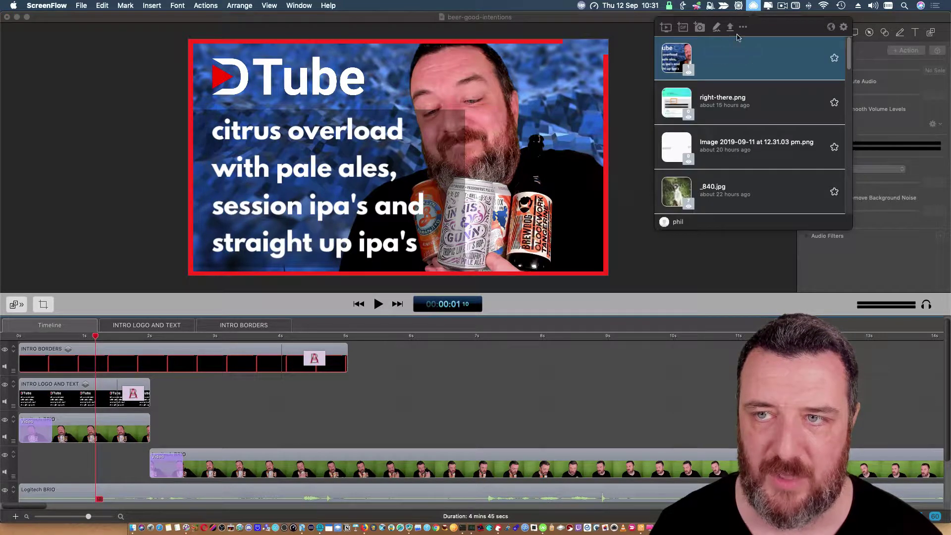
pyautogui.click(715, 30)
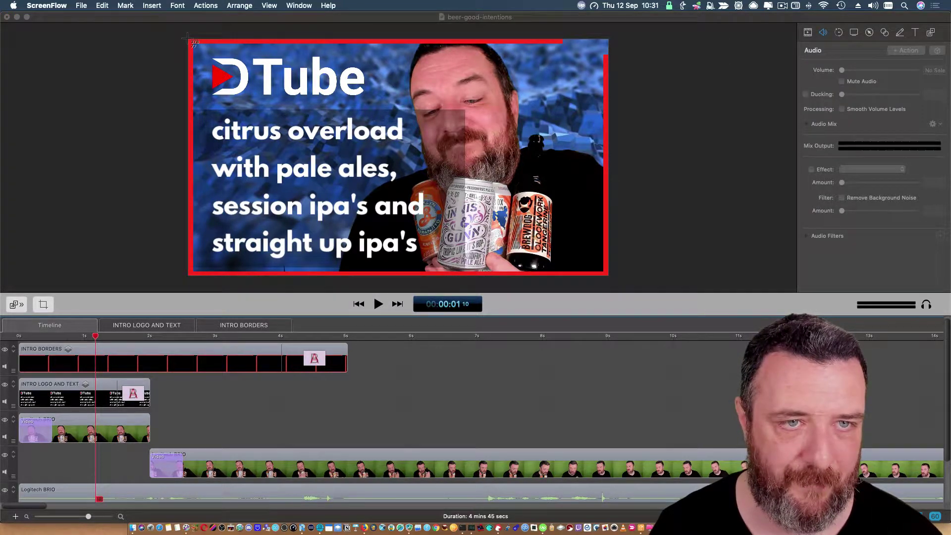
pyautogui.moveTo(254, 71); pyautogui.dragTo(608, 275)
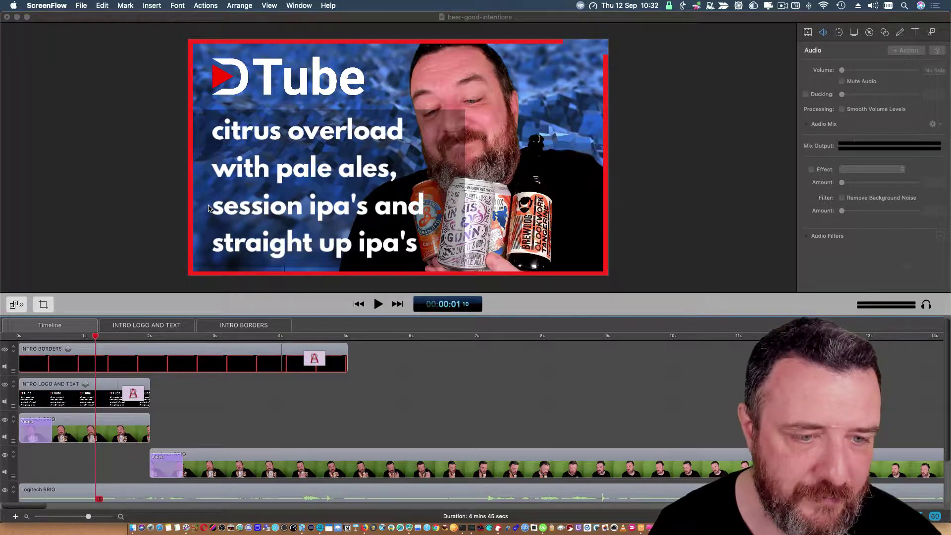
# Select all of the title text inside INTRO LOGO AND TEXT, then go back to the main timeline.
pyautogui.doubleClick(85, 401)
pyautogui.doubleClick(307, 184)
pyautogui.moveTo(419, 242); pyautogui.dragTo(169, 139)
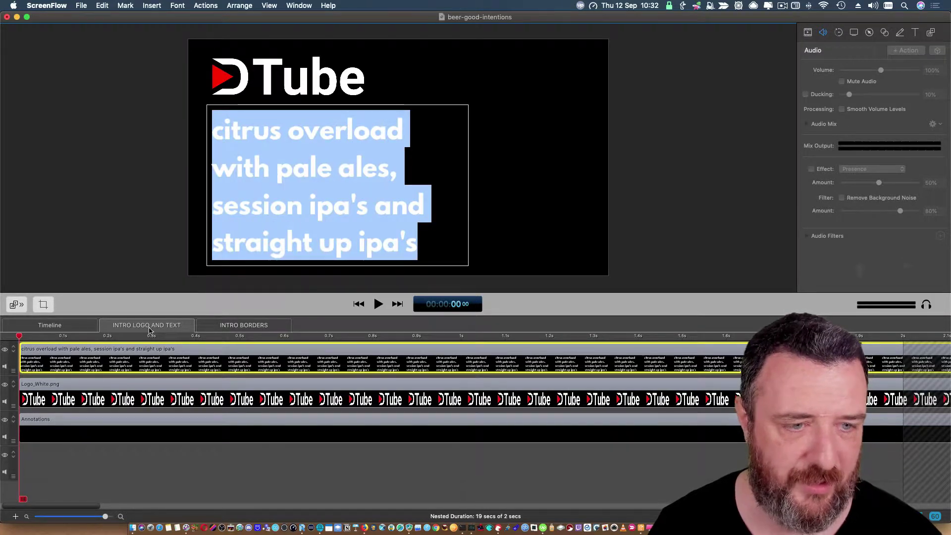
pyautogui.click(75, 326)
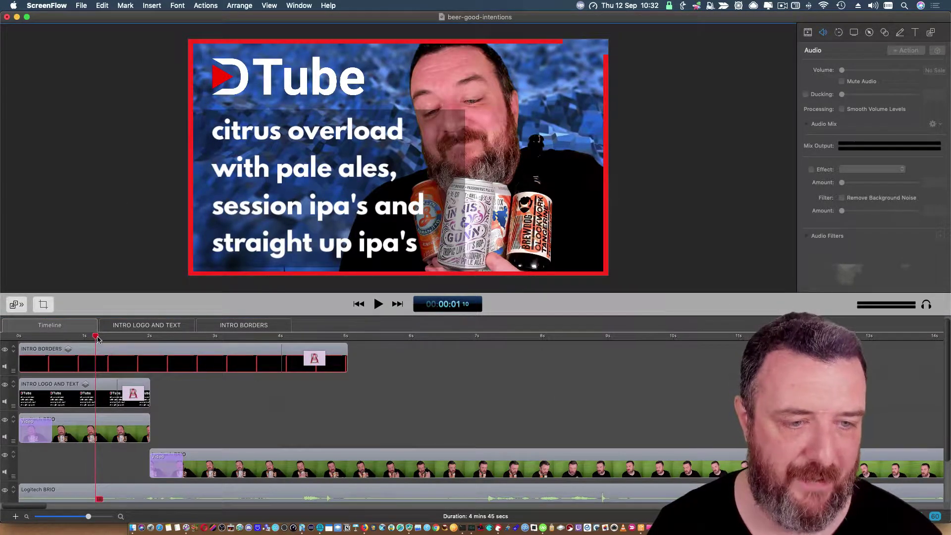
# Preview the intro title between one and two seconds, stepping frames and replaying its fade-out.
pyautogui.moveTo(97, 340)
pyautogui.mouseDown()
pyautogui.moveTo(38, 338)
pyautogui.moveTo(77, 349)
pyautogui.moveTo(144, 345)
pyautogui.moveTo(78, 349)
pyautogui.moveTo(85, 350)
pyautogui.mouseUp()
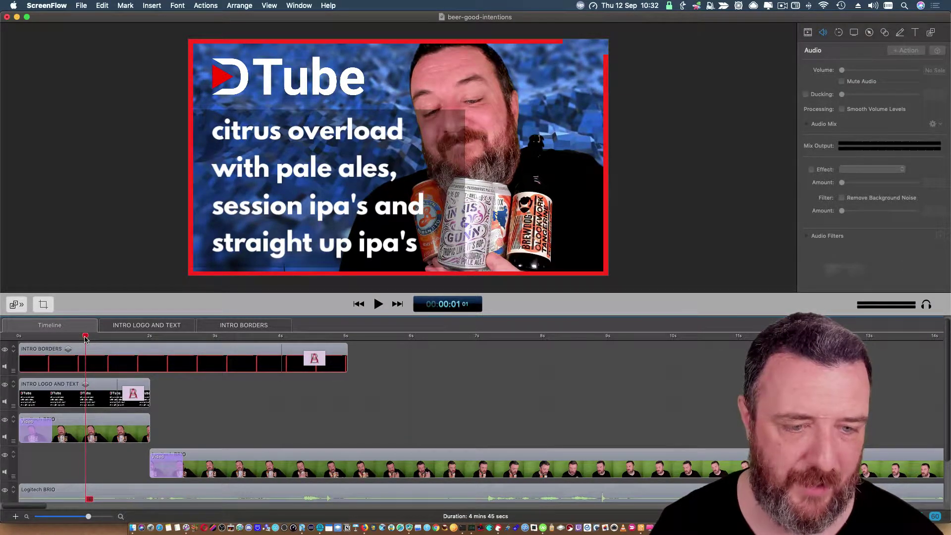
pyautogui.moveTo(86, 338); pyautogui.dragTo(147, 341)
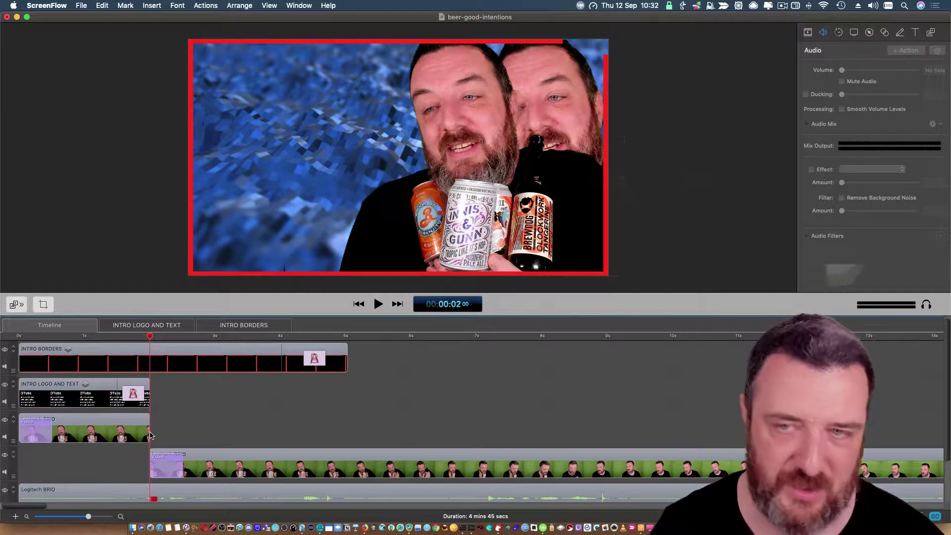
pyautogui.press('Right')
pyautogui.press('Left')
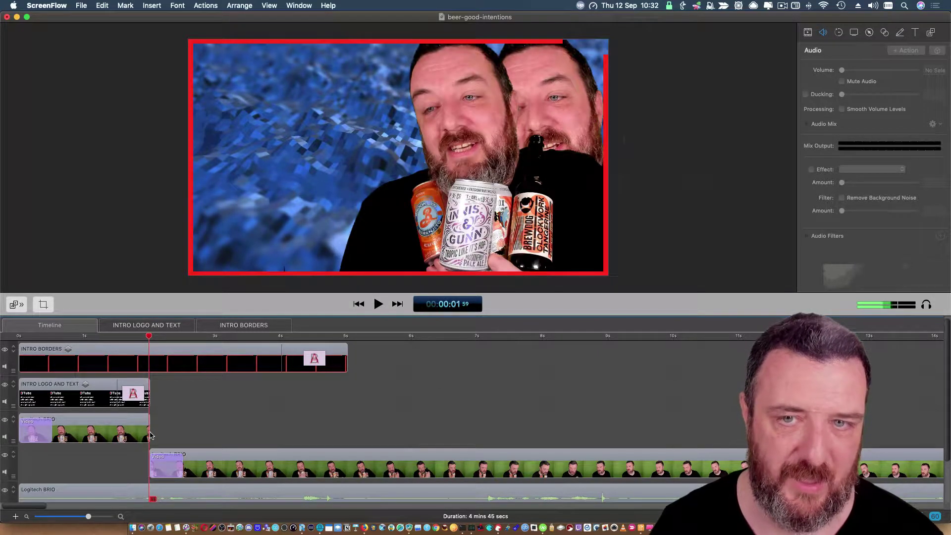
pyautogui.press('Left')
pyautogui.press('Left')
pyautogui.press('Left')
pyautogui.press('Left')
pyautogui.press('Left')
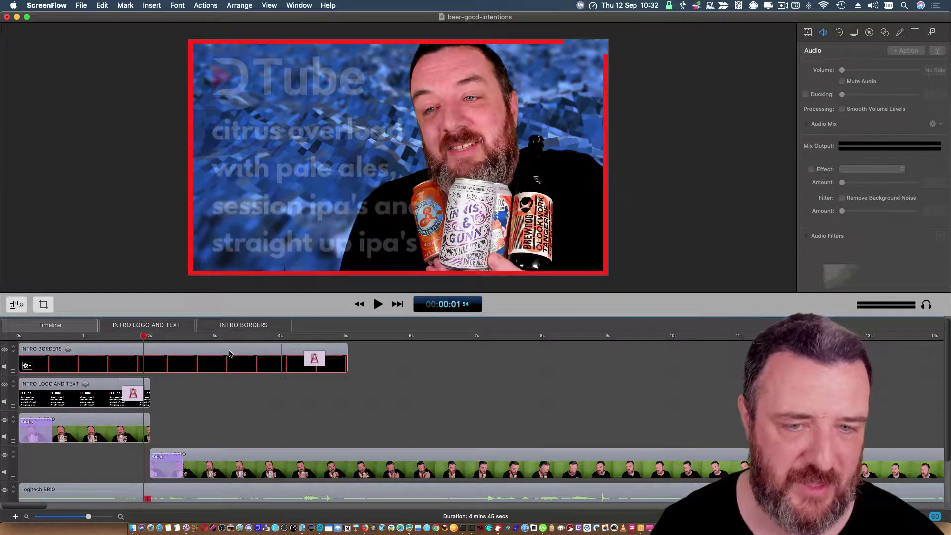
pyautogui.click(379, 304)
pyautogui.click(378, 305)
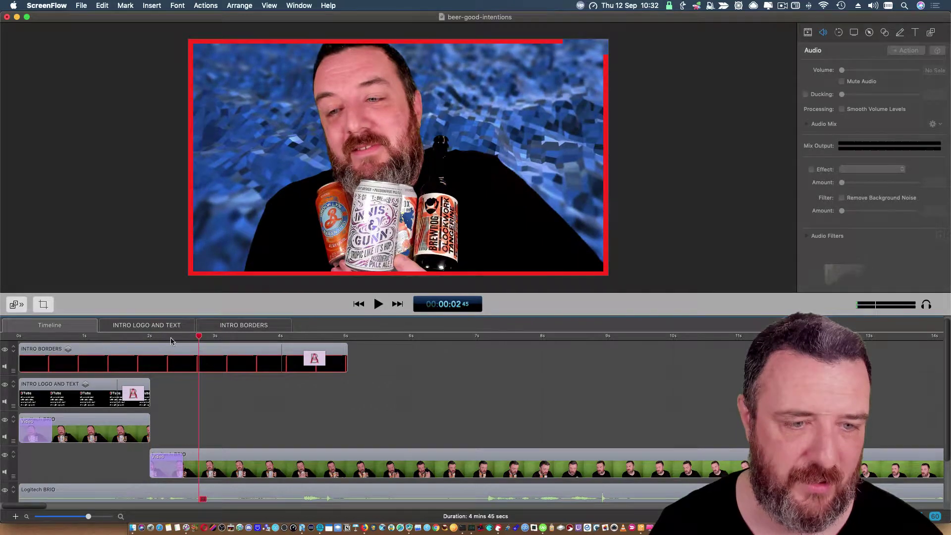
pyautogui.click(138, 338)
pyautogui.click(378, 304)
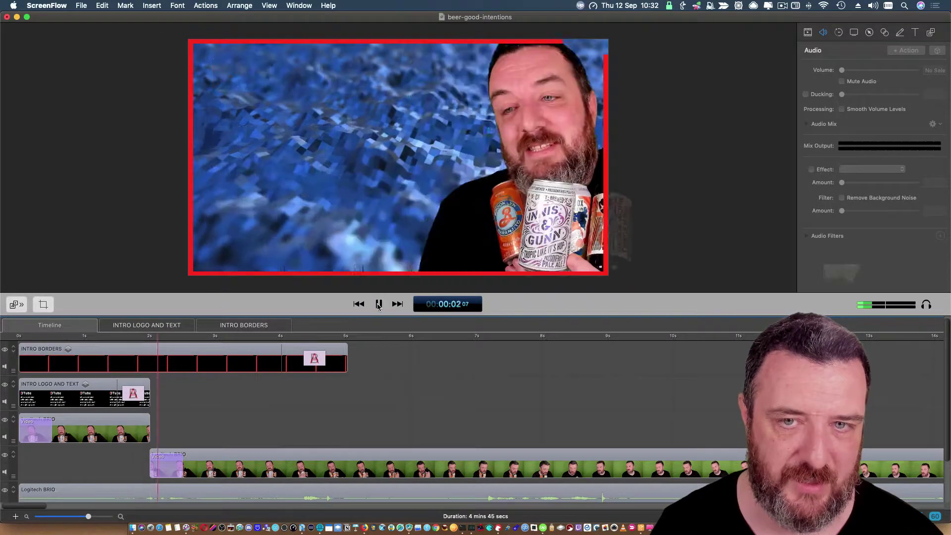
# Play the transition into the main camera clip and set its curve type to Linear.
pyautogui.click(161, 461)
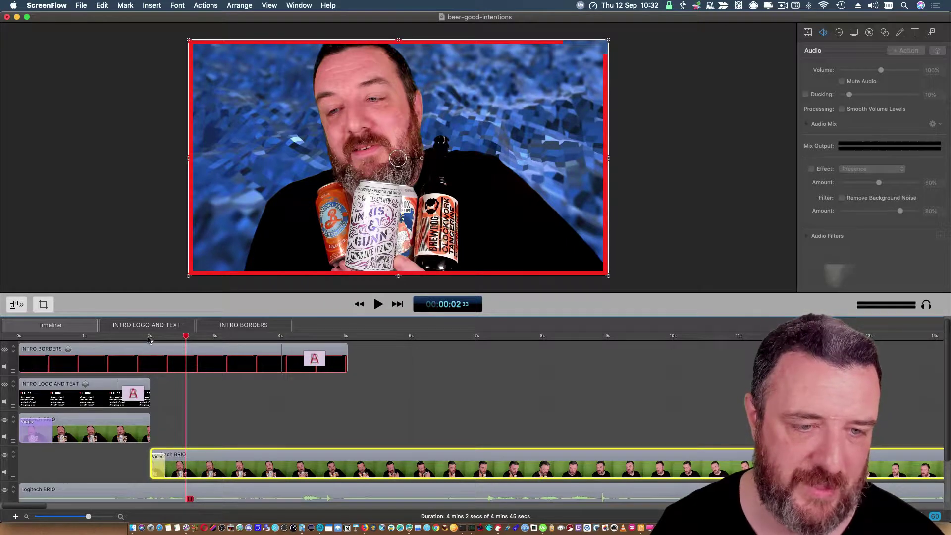
pyautogui.click(150, 338)
pyautogui.click(378, 304)
pyautogui.click(378, 305)
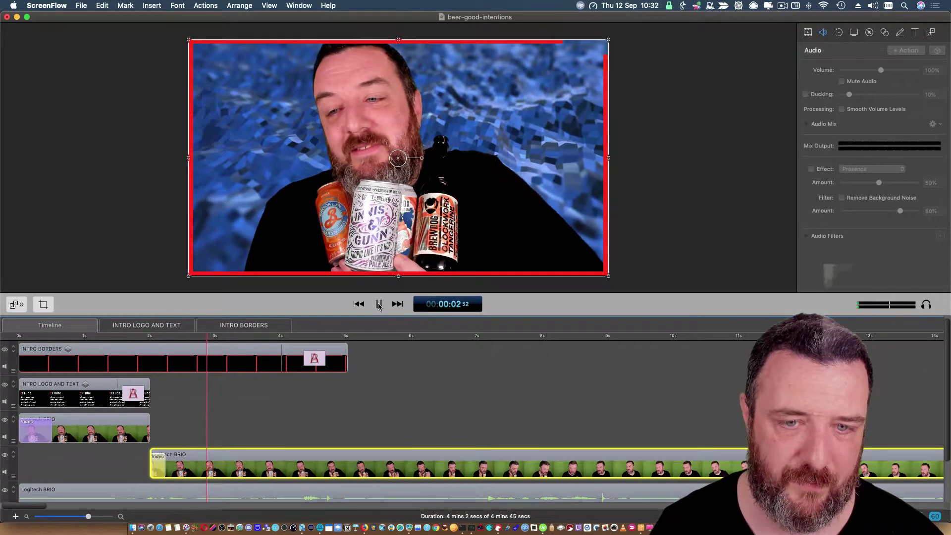
pyautogui.click(161, 466)
pyautogui.moveTo(179, 471)
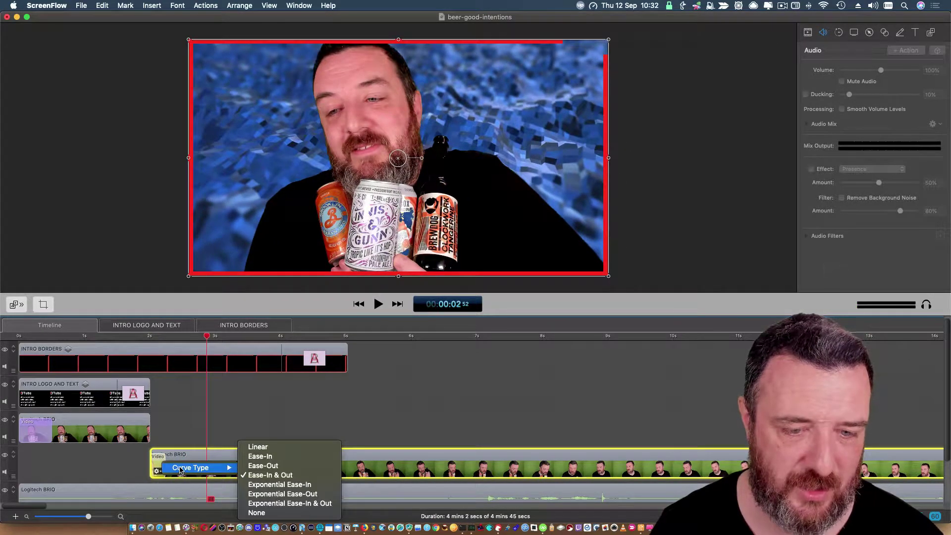
pyautogui.press('Escape')
pyautogui.press('Escape')
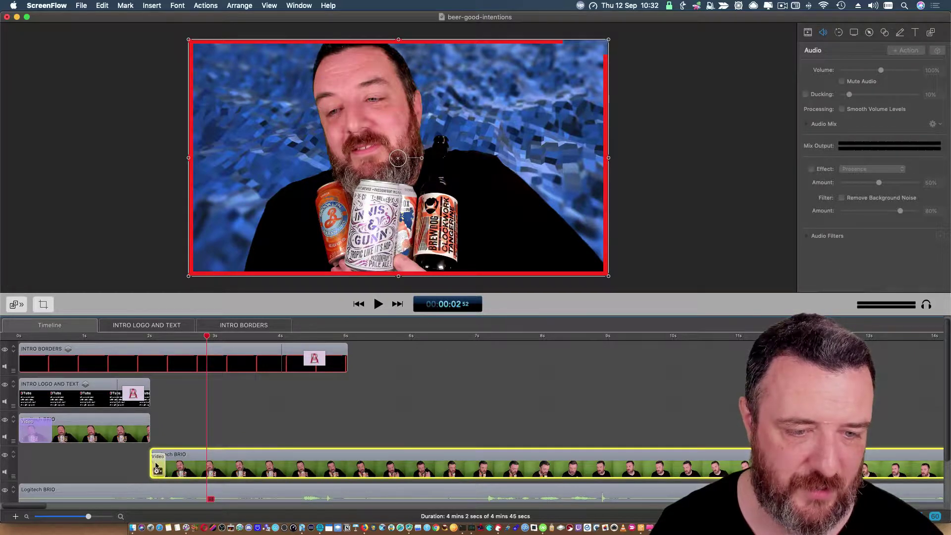
pyautogui.click(158, 465)
pyautogui.moveTo(198, 466)
pyautogui.click(268, 445)
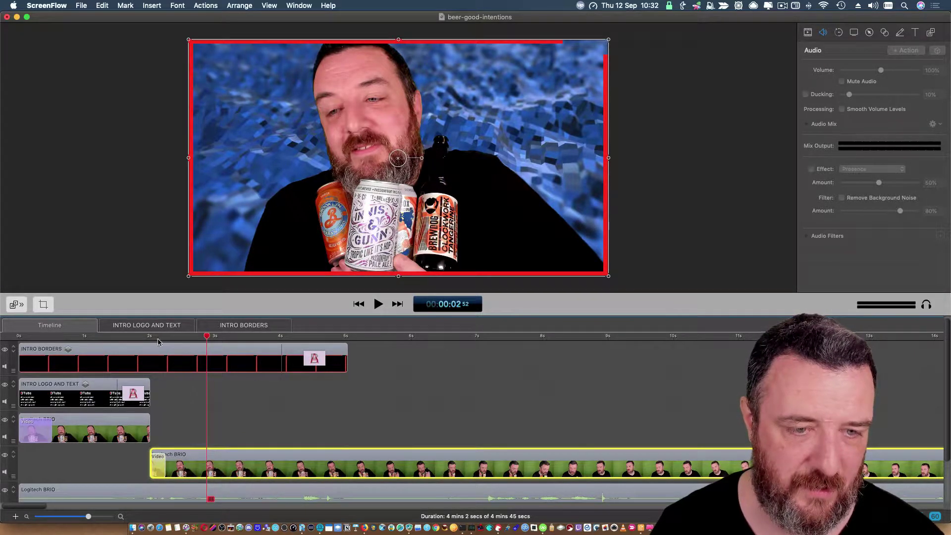
# Replay the transition from about 1.9 seconds, then play the vlog from 4 seconds.
pyautogui.click(142, 337)
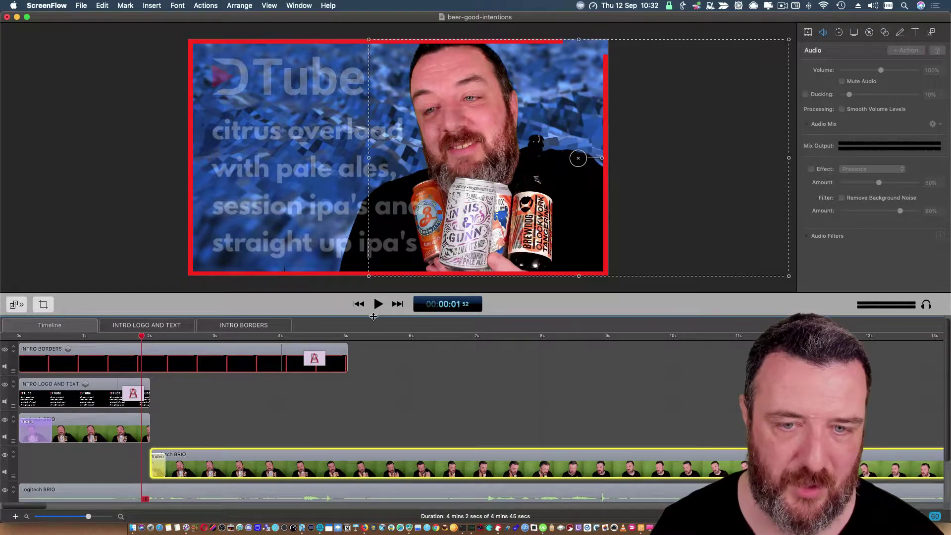
pyautogui.click(378, 305)
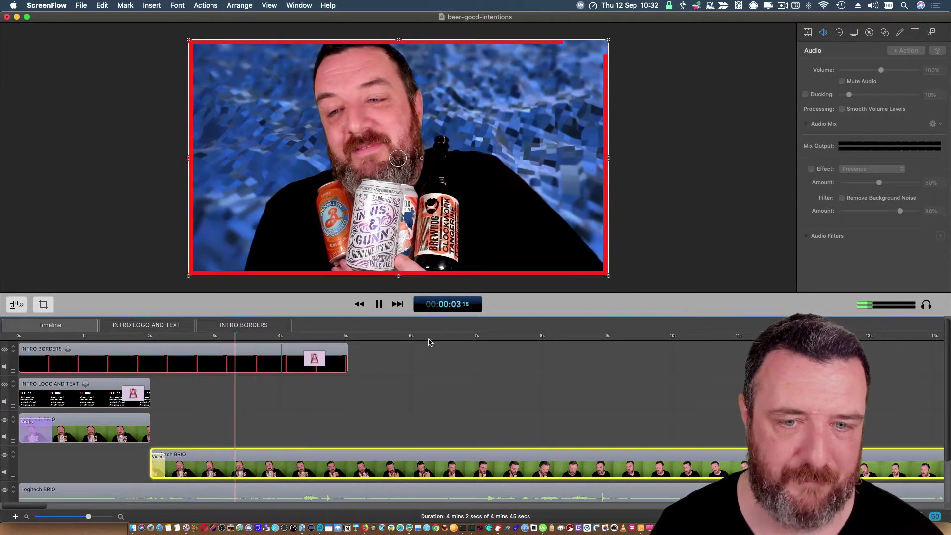
pyautogui.click(378, 305)
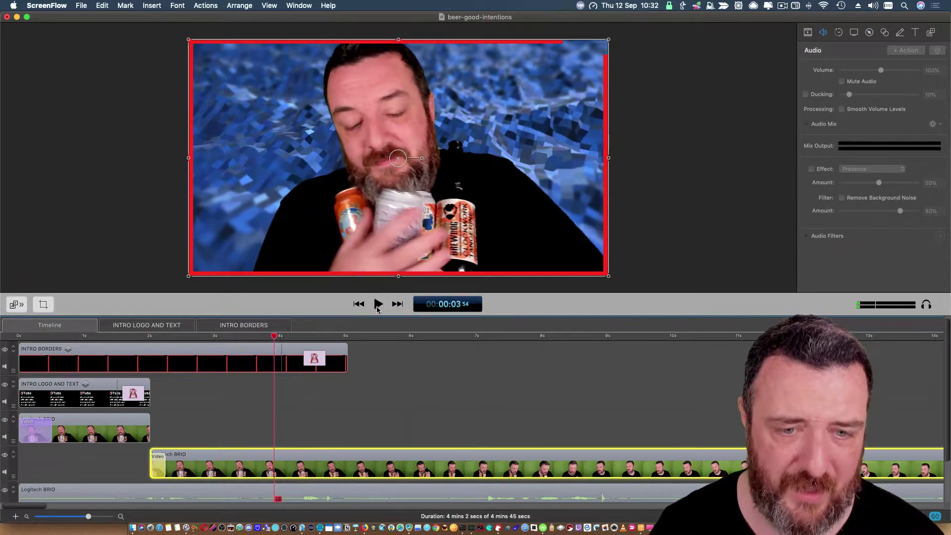
pyautogui.click(281, 337)
pyautogui.click(604, 319)
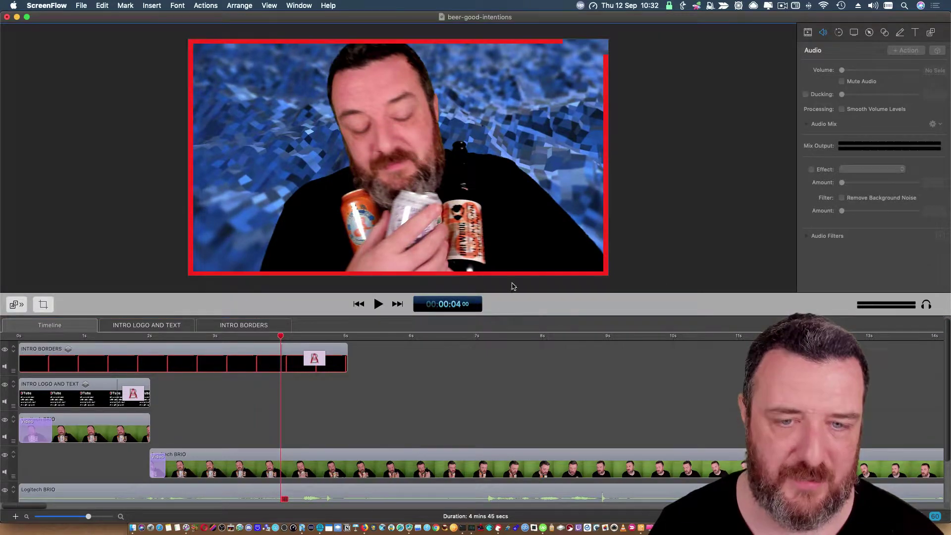
pyautogui.click(377, 305)
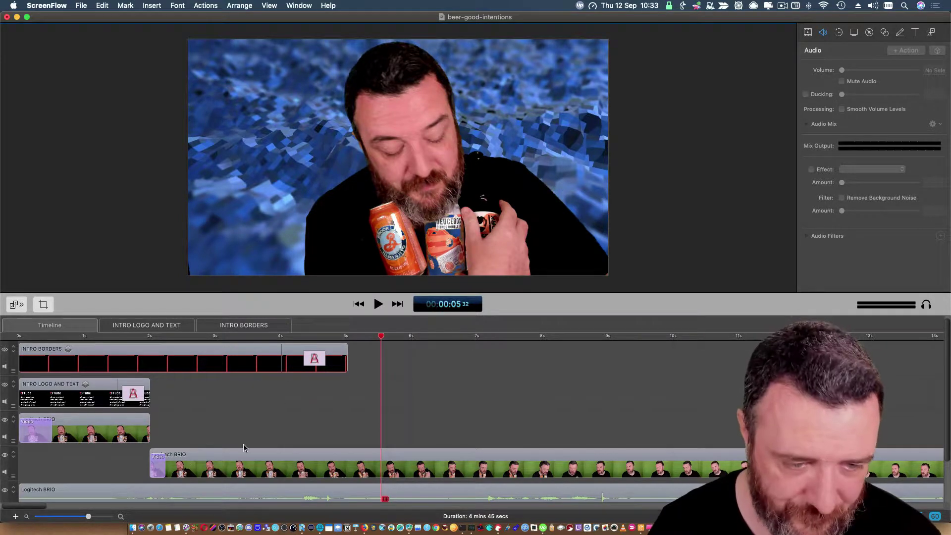
# Check the beer vlog camera audio's 80% background noise removal, then bring the dtube-vlog template forward.
pyautogui.scroll(-3, 355, 391)
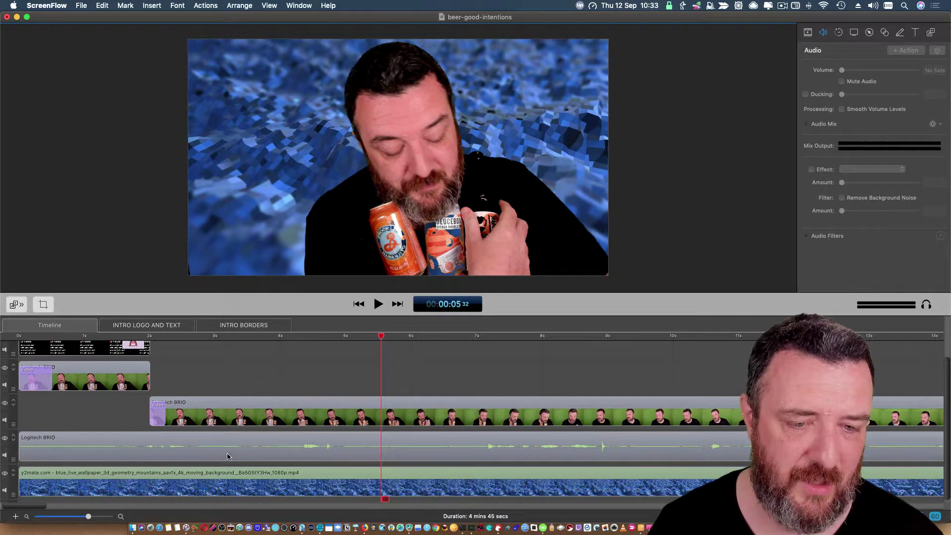
pyautogui.click(231, 450)
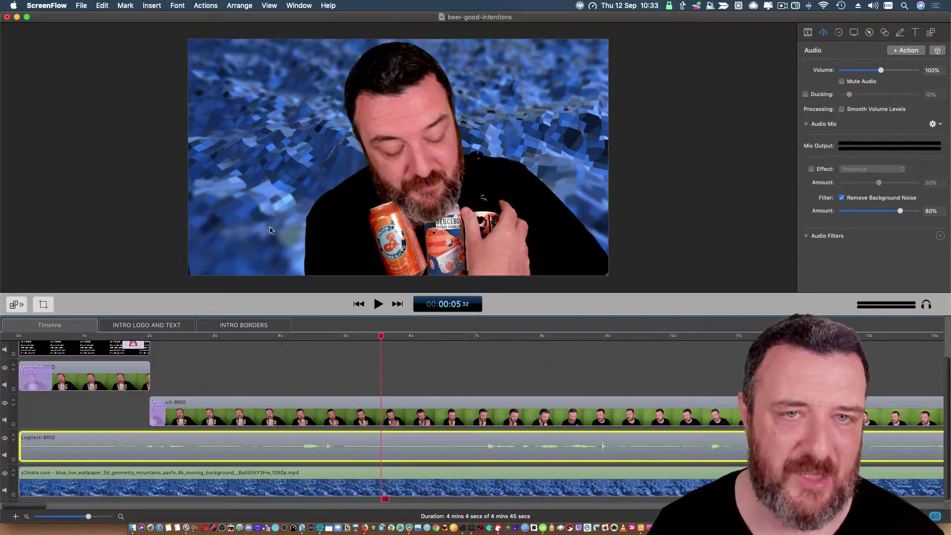
pyautogui.click(299, 5)
pyautogui.click(322, 123)
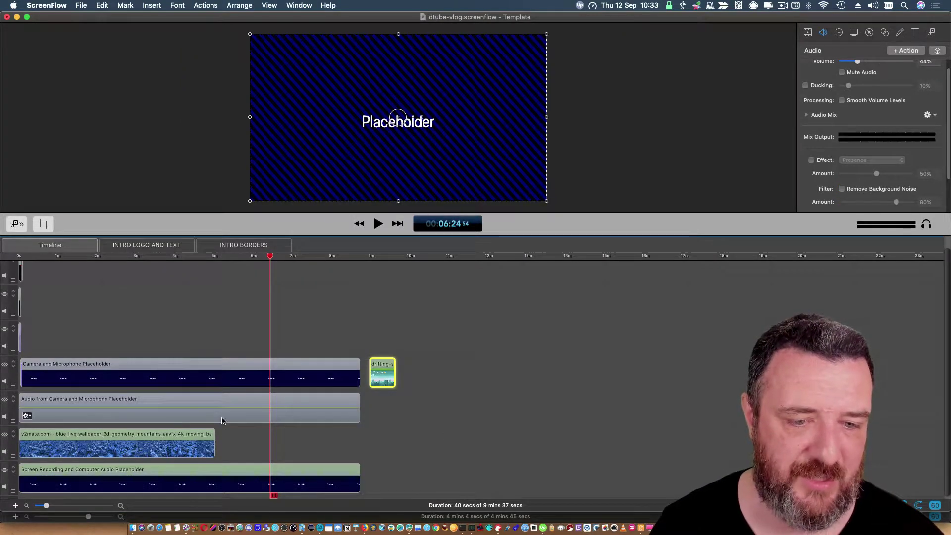
# Review the template camera audio's AUDynamicsProcessor, AUPeakLimiter and 5% noise removal, then return to beer-good-intentions.
pyautogui.click(26, 415)
pyautogui.scroll(-5, 876, 181)
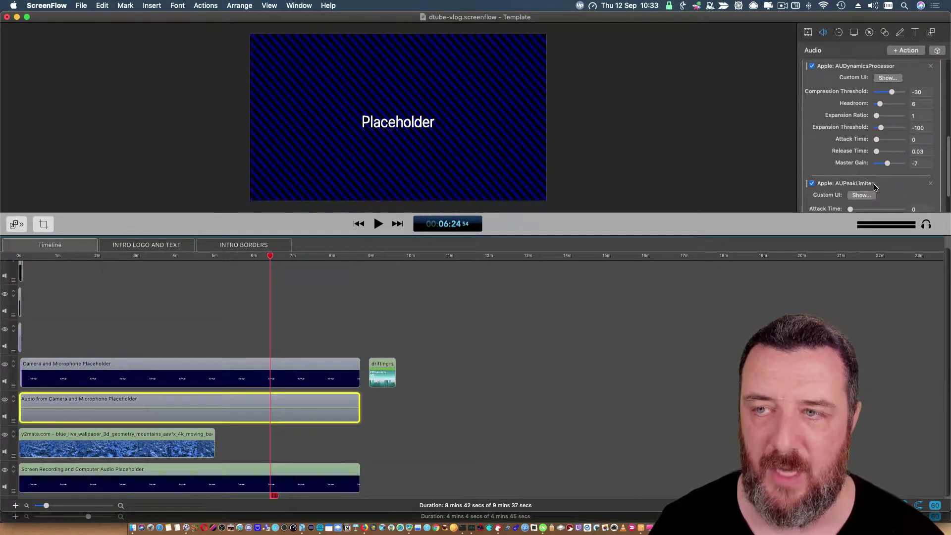
pyautogui.scroll(5, 876, 181)
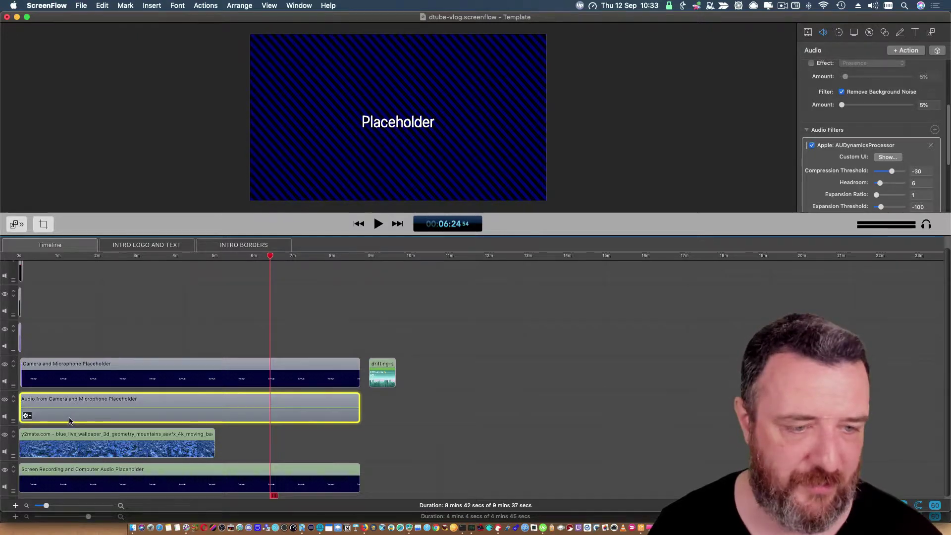
pyautogui.click(618, 134)
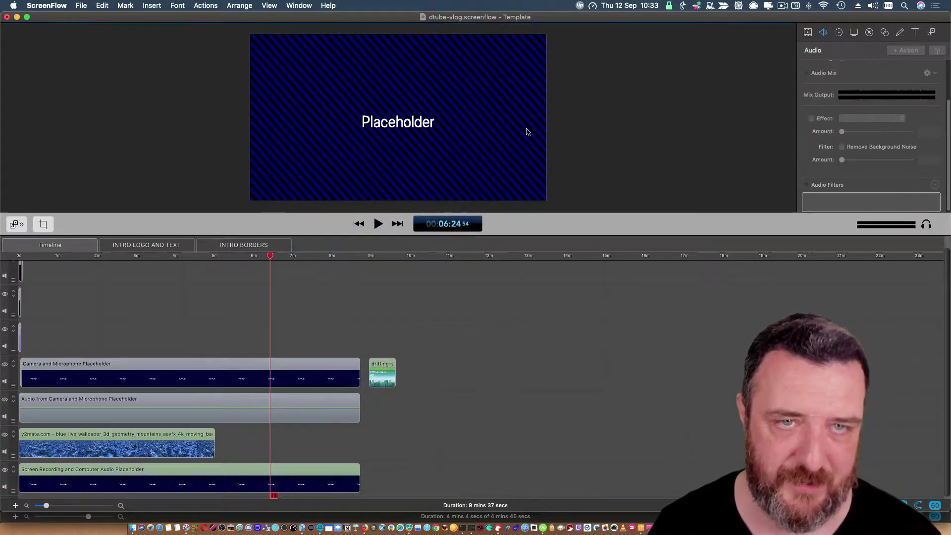
pyautogui.click(299, 5)
pyautogui.click(314, 113)
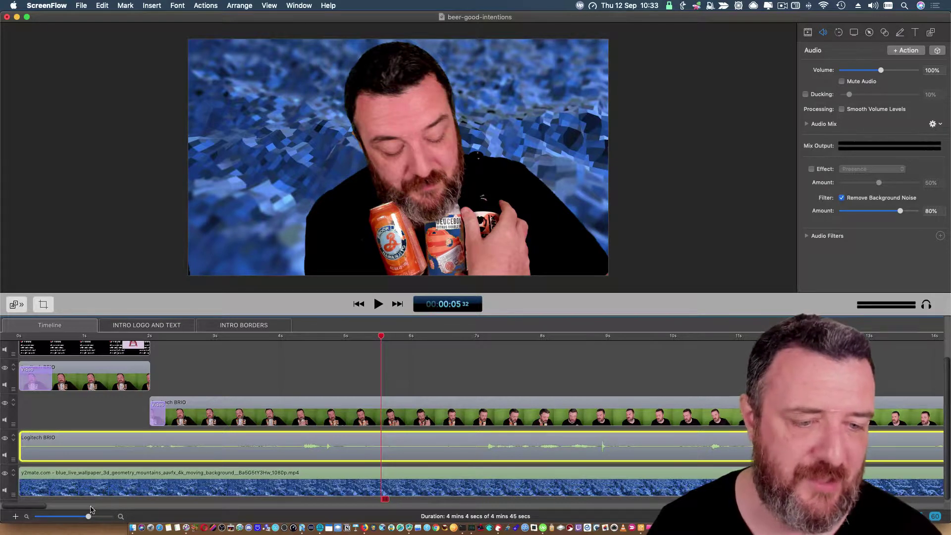
pyautogui.moveTo(88, 516); pyautogui.dragTo(53, 516)
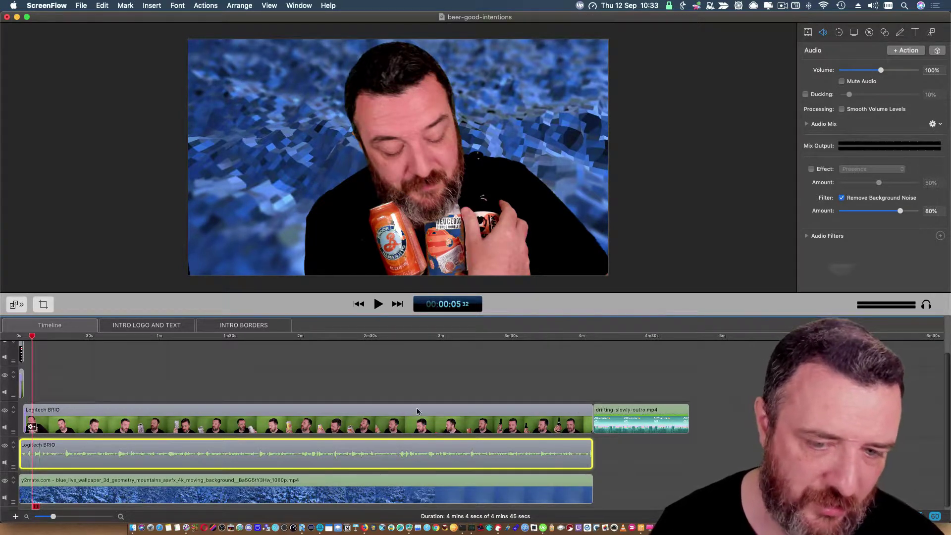
pyautogui.click(170, 349)
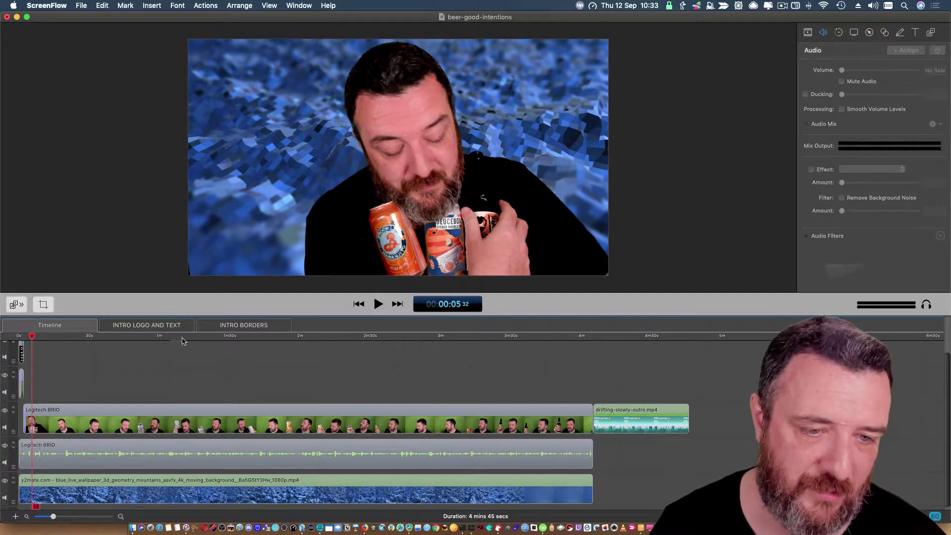
pyautogui.click(224, 337)
pyautogui.moveTo(225, 339); pyautogui.dragTo(110, 360)
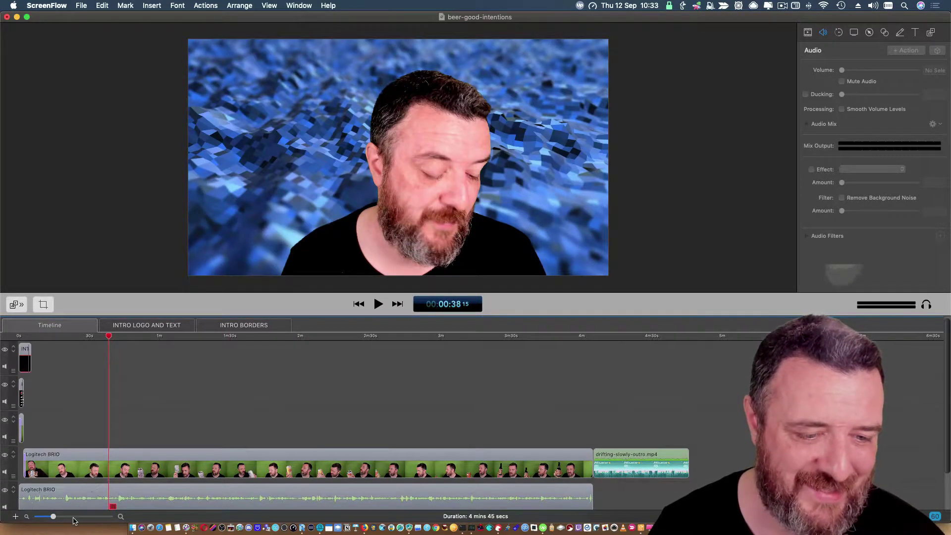
pyautogui.click(119, 516)
pyautogui.hscroll(-5, 218, 496)
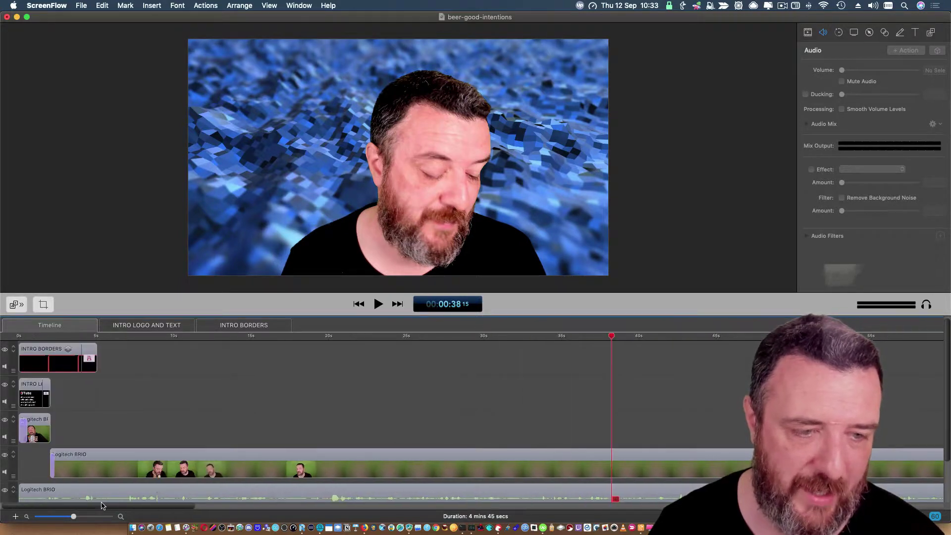
pyautogui.click(62, 337)
pyautogui.moveTo(62, 337); pyautogui.dragTo(11, 337)
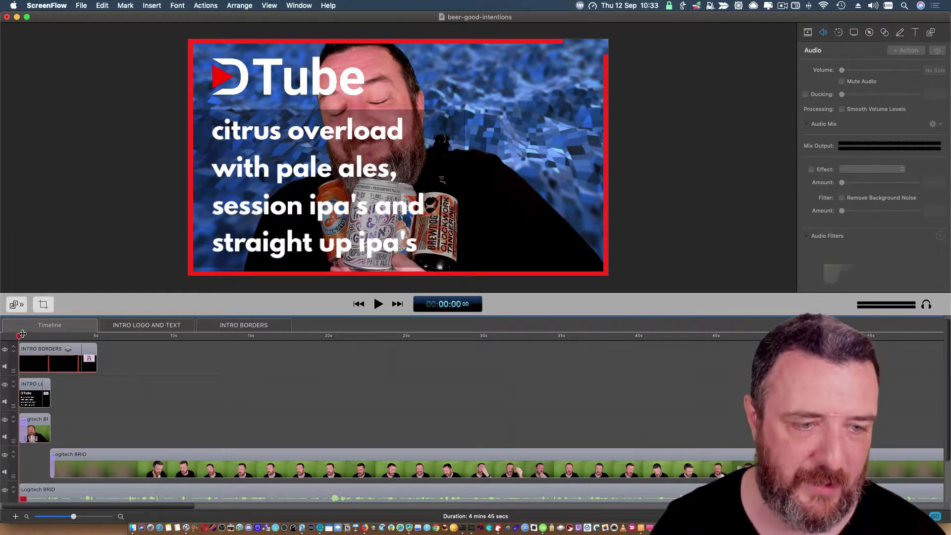
# In the dtube-vlog template, show the camera placeholder's green Chroma Key filter (tolerance 37, angle 80).
pyautogui.click(43, 432)
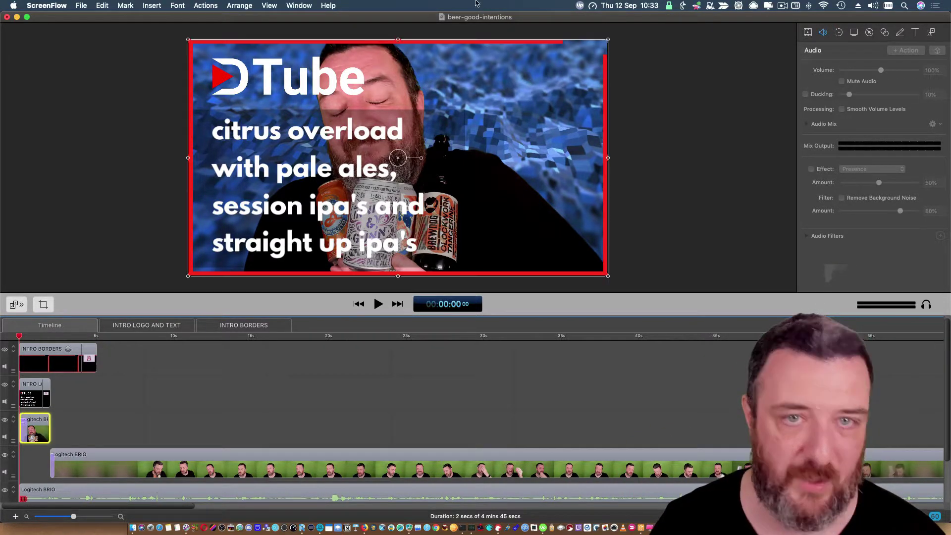
pyautogui.click(298, 6)
pyautogui.click(320, 122)
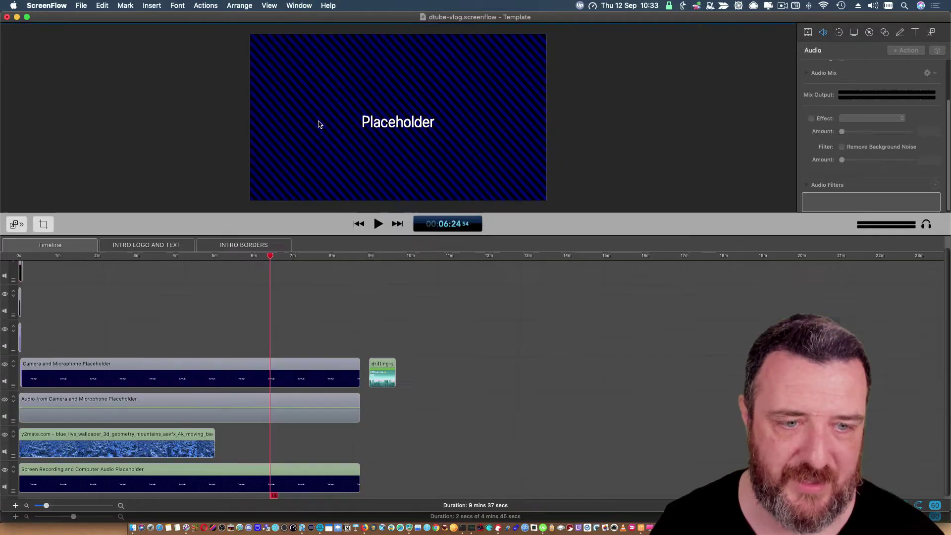
pyautogui.click(167, 379)
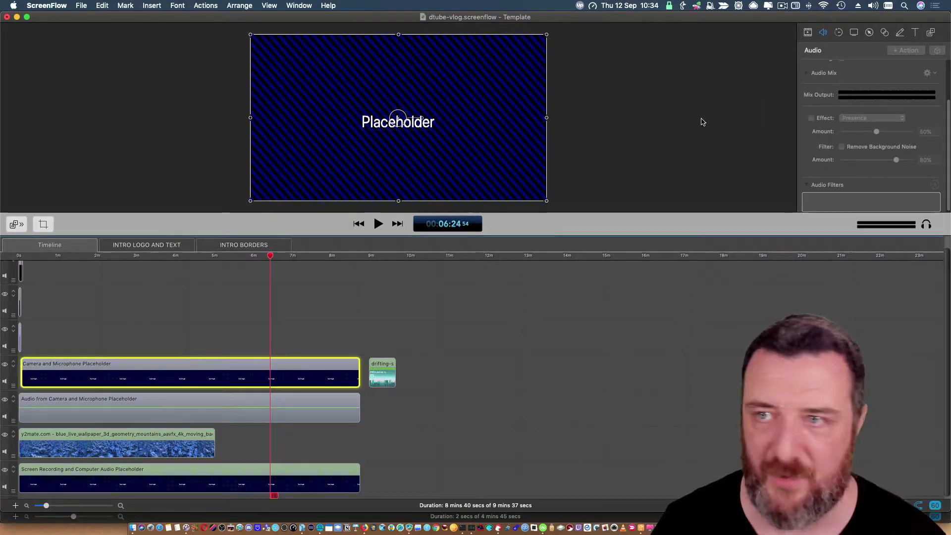
pyautogui.click(808, 33)
pyautogui.click(832, 204)
pyautogui.scroll(-5, 836, 193)
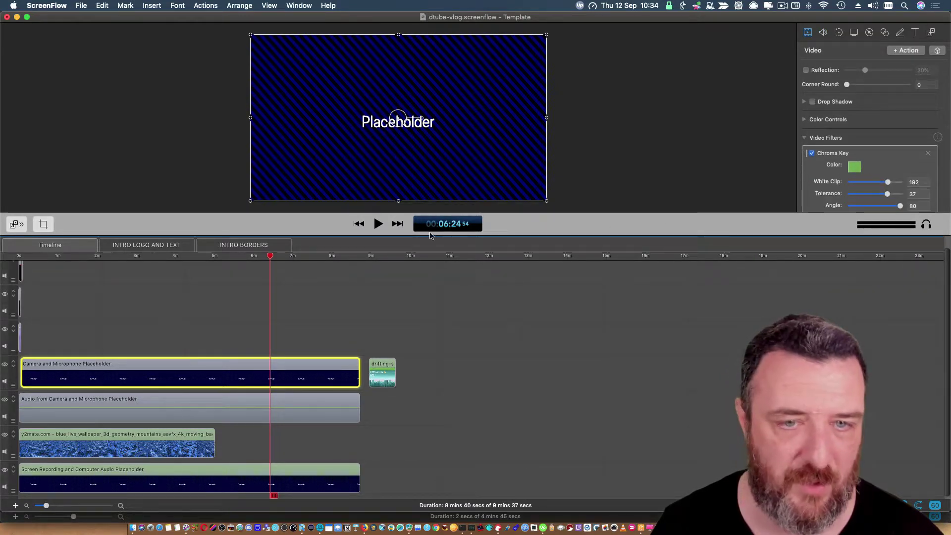
pyautogui.press('super+equal')
pyautogui.press('super+equal')
pyautogui.press('Home')
# Switch to the beer-good-intentions window and move the playhead just past 0s to show the intro.
pyautogui.click(310, 5)
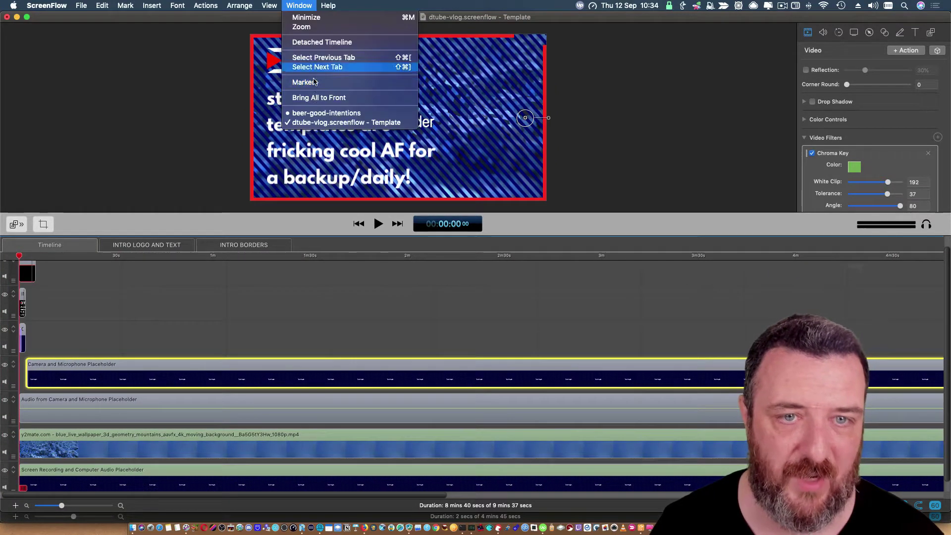
pyautogui.click(313, 114)
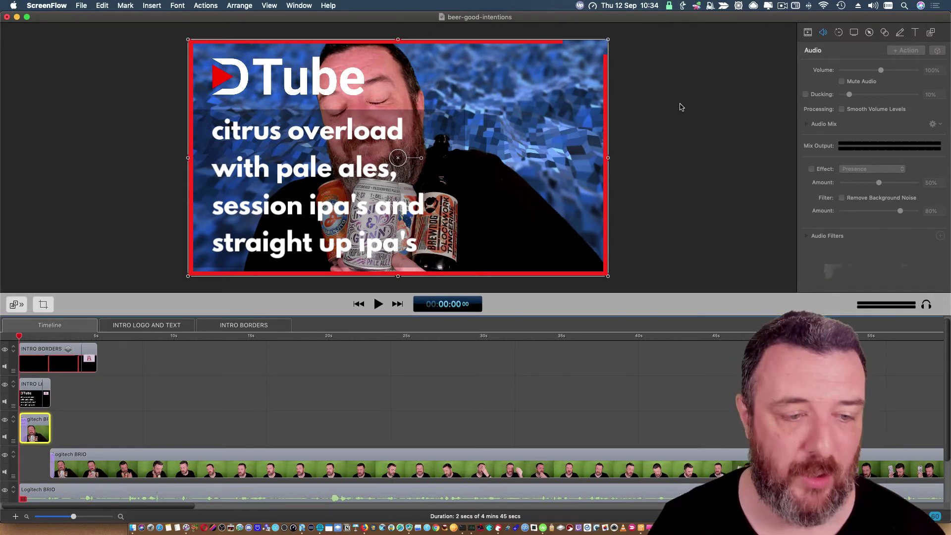
pyautogui.click(33, 339)
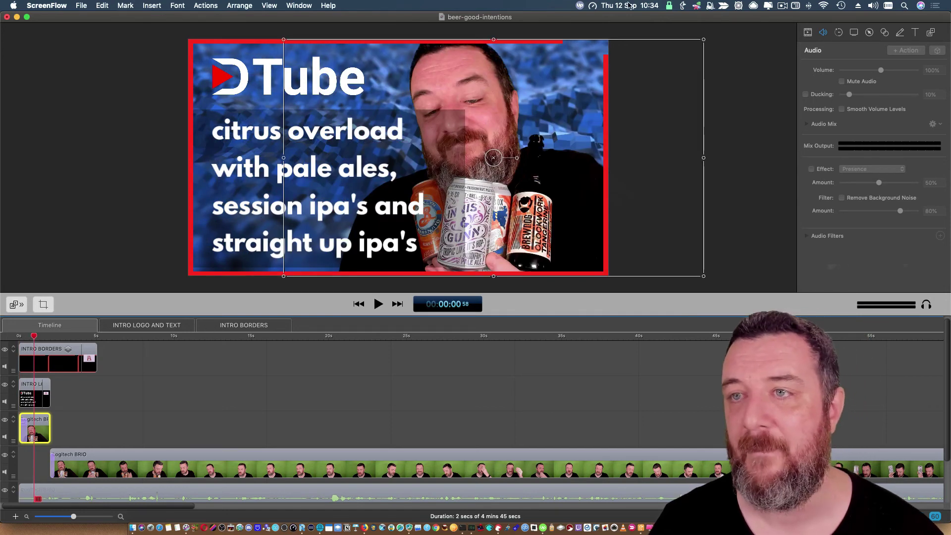